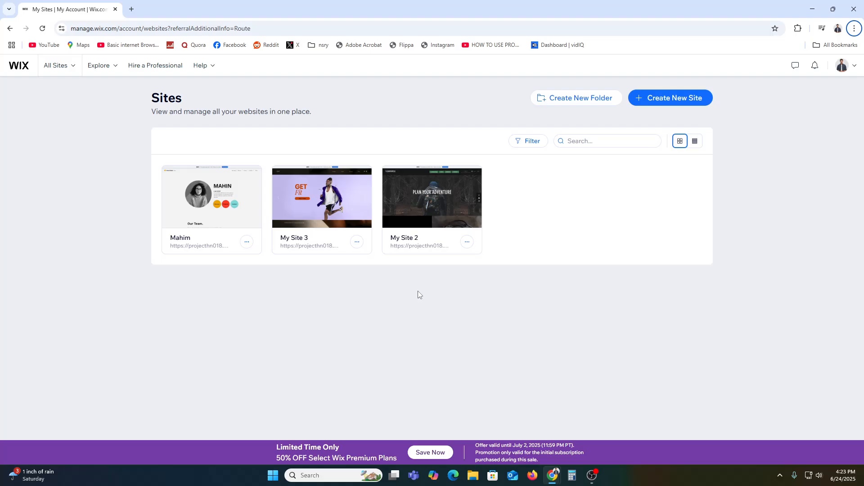
# Step: Open wix.com in a new incognito window
pyautogui.doubleClick(115, 29)
pyautogui.hotkey('ctrl', 'c')
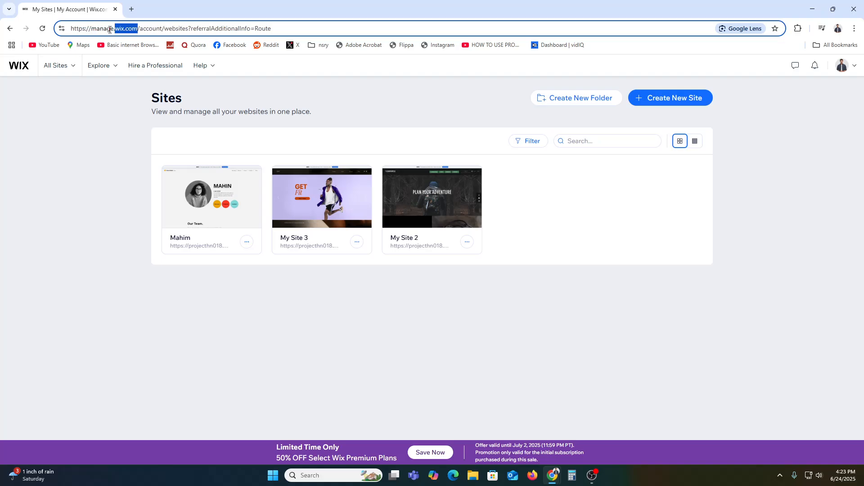
pyautogui.click(854, 28)
pyautogui.click(783, 74)
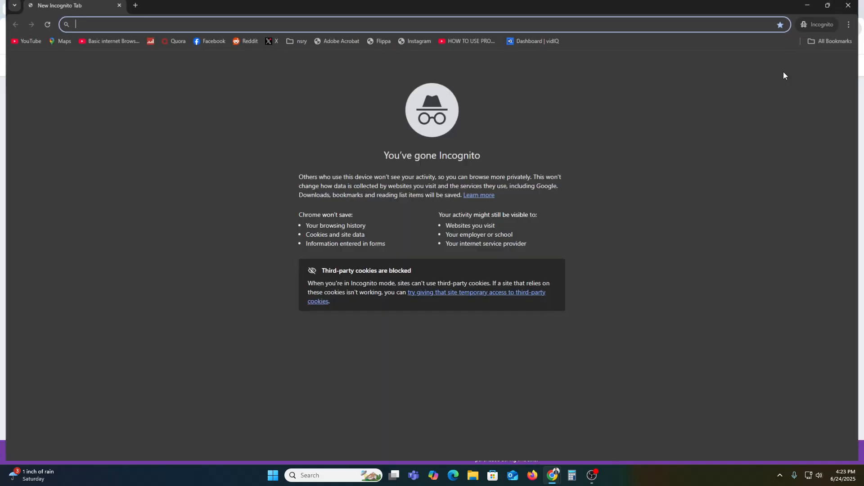
pyautogui.hotkey('ctrl', 'v')
pyautogui.press('Return')
pyautogui.scroll(-3, 490, 384)
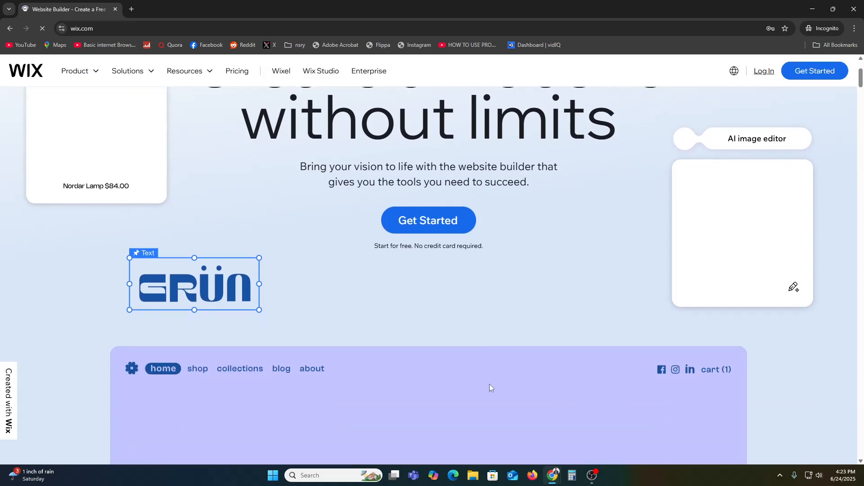
# Step: Open the Wix sign-up page from the homepage's Get Started, then minimize the incognito window
pyautogui.scroll(3, 490, 388)
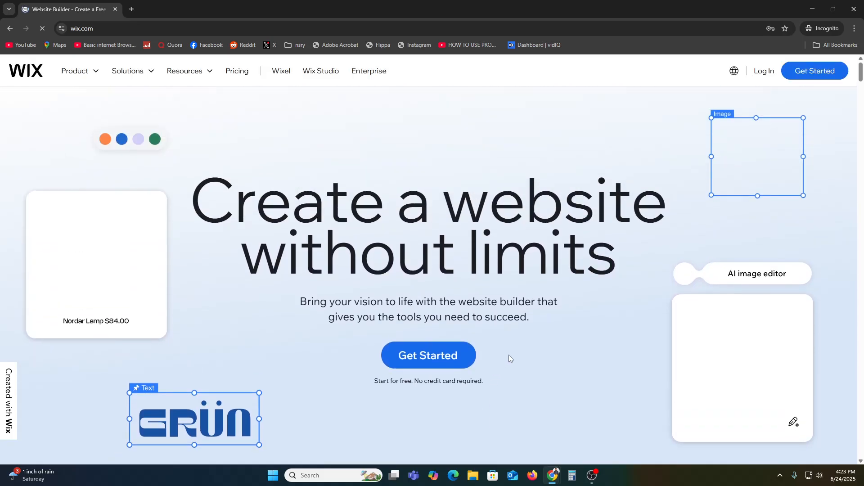
pyautogui.click(431, 368)
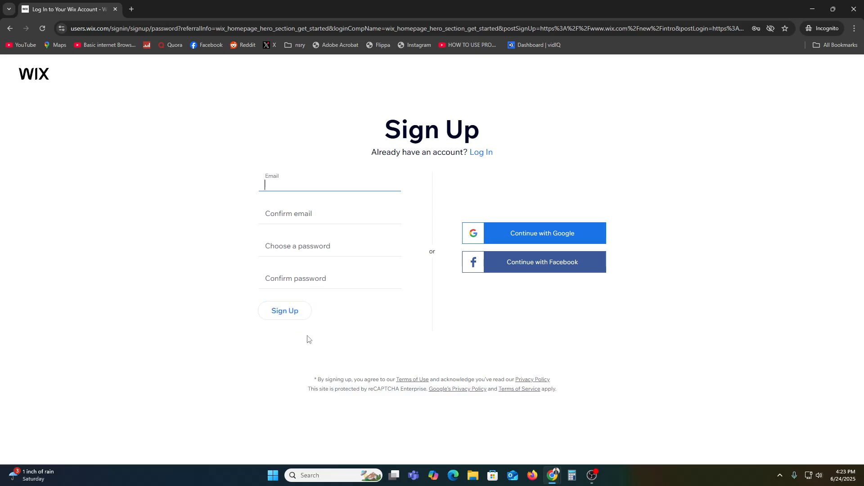
pyautogui.click(813, 9)
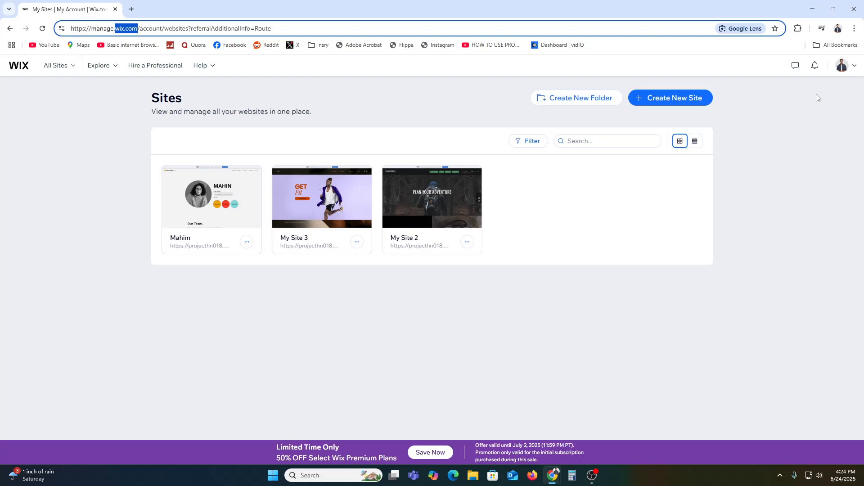
# Step: Start creating a new site and choose to set it up without the AI chat
pyautogui.click(678, 100)
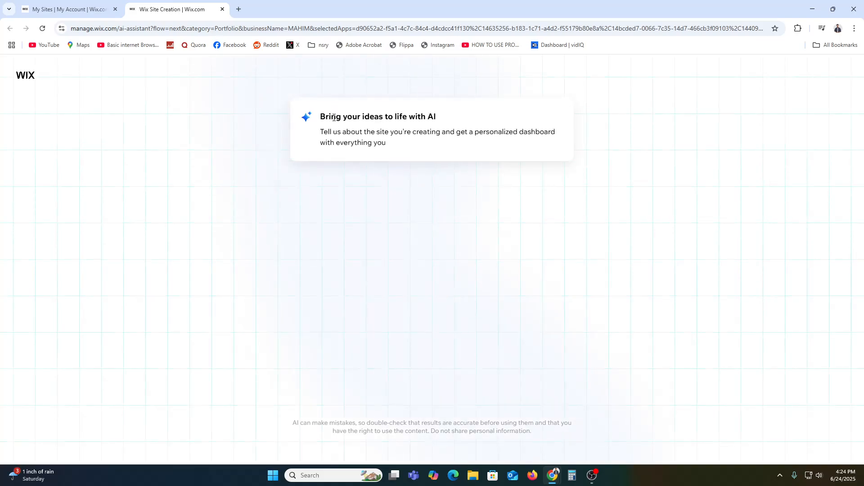
pyautogui.moveTo(321, 117); pyautogui.dragTo(419, 116)
pyautogui.click(423, 115)
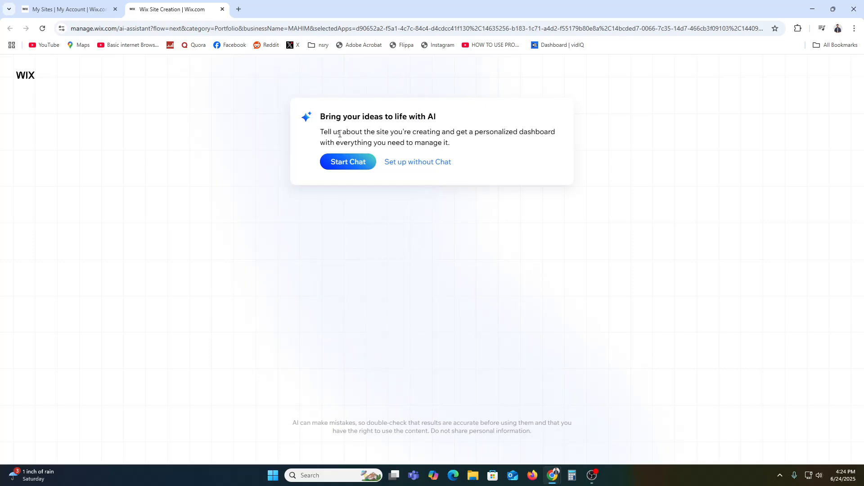
pyautogui.moveTo(339, 134); pyautogui.dragTo(536, 134)
pyautogui.click(433, 135)
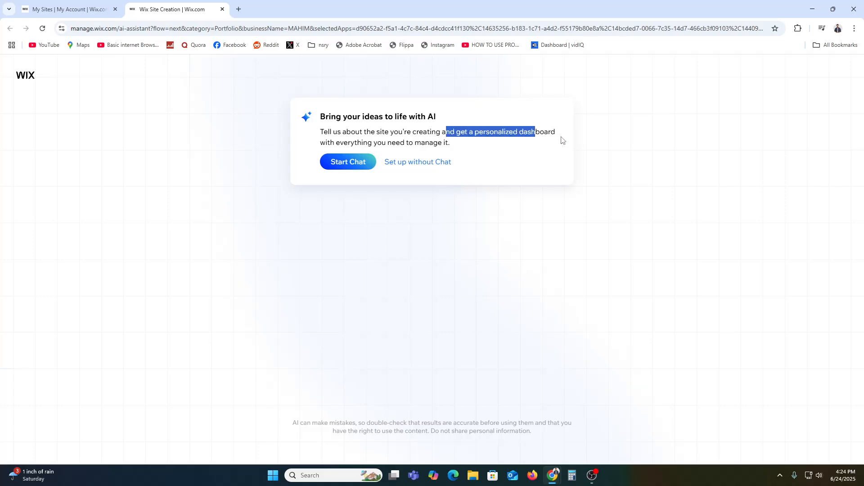
pyautogui.moveTo(335, 144); pyautogui.dragTo(406, 143)
pyautogui.click(427, 144)
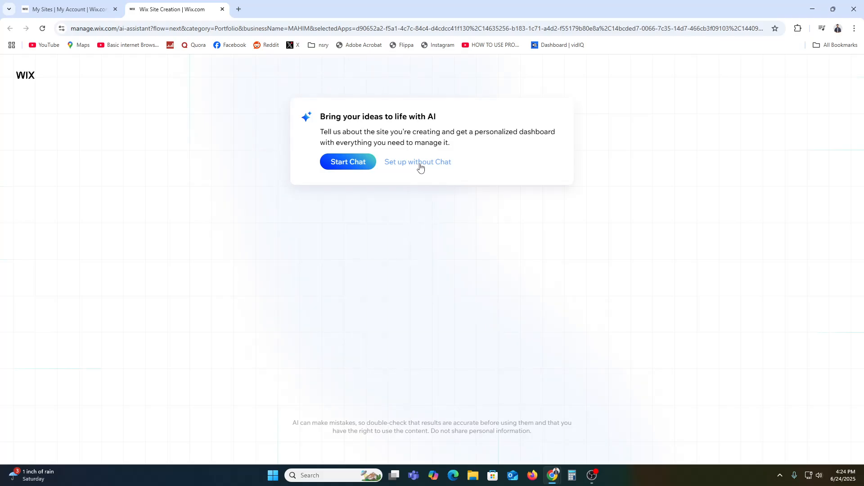
pyautogui.click(424, 167)
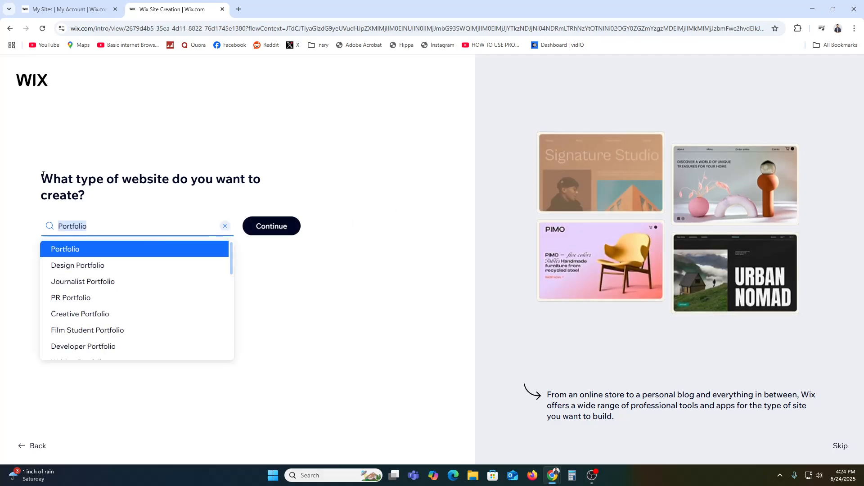
# Step: Set the website type to Wedding instead of Portfolio and continue
pyautogui.moveTo(42, 175); pyautogui.dragTo(96, 178)
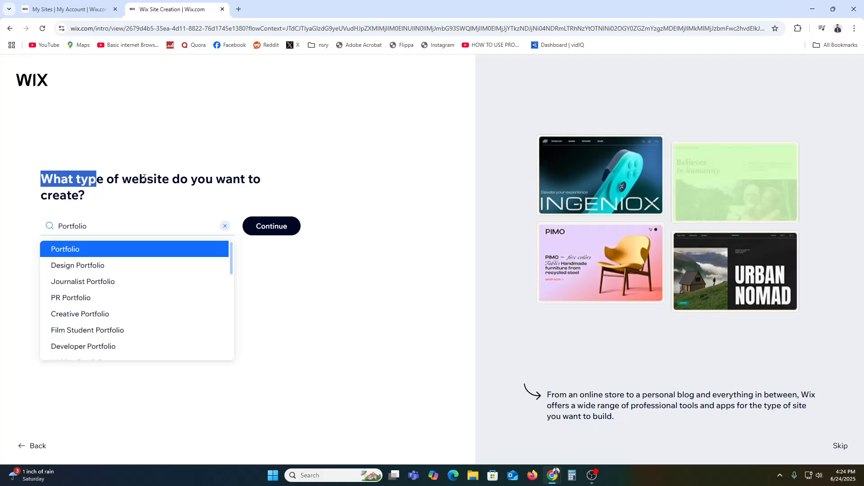
pyautogui.moveTo(144, 178); pyautogui.dragTo(214, 179)
pyautogui.click(146, 155)
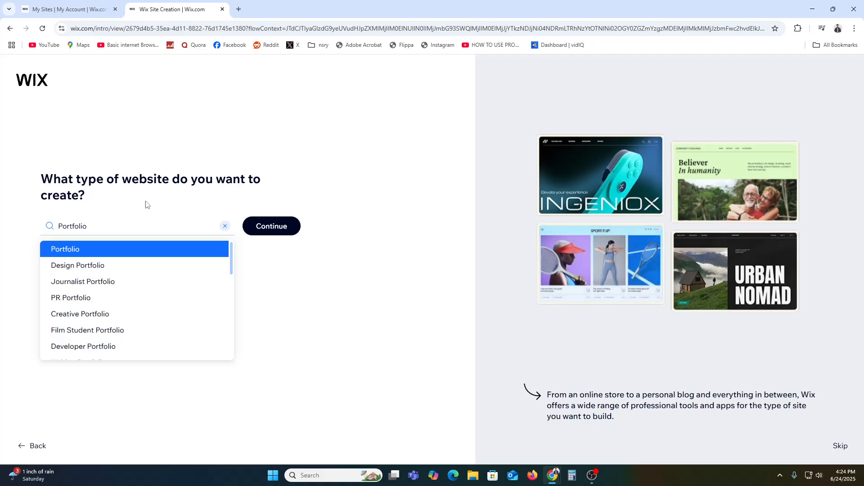
pyautogui.click(225, 226)
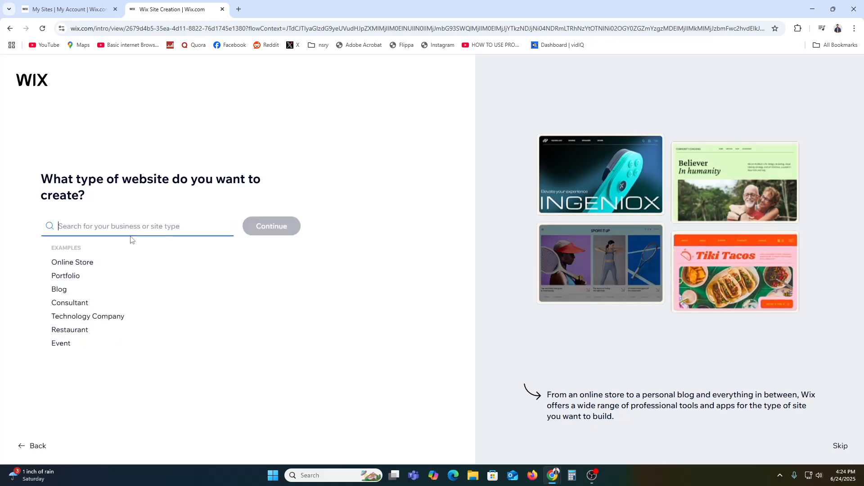
pyautogui.write('wee')
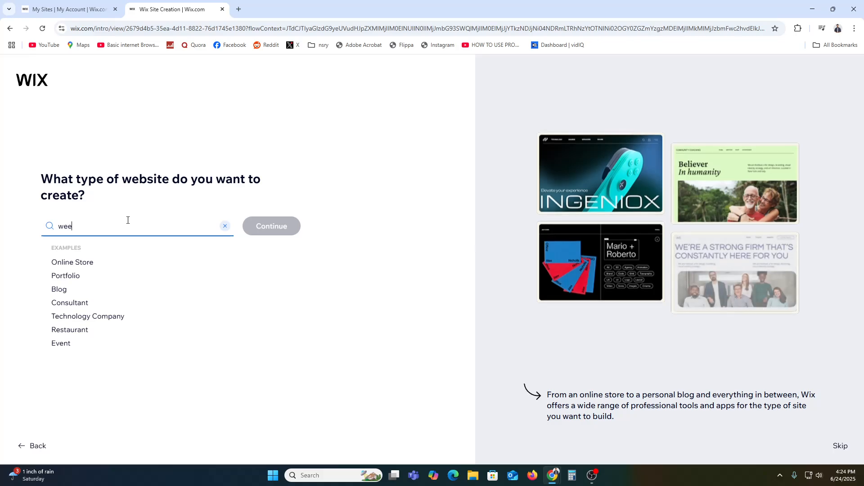
pyautogui.press('BackSpace')
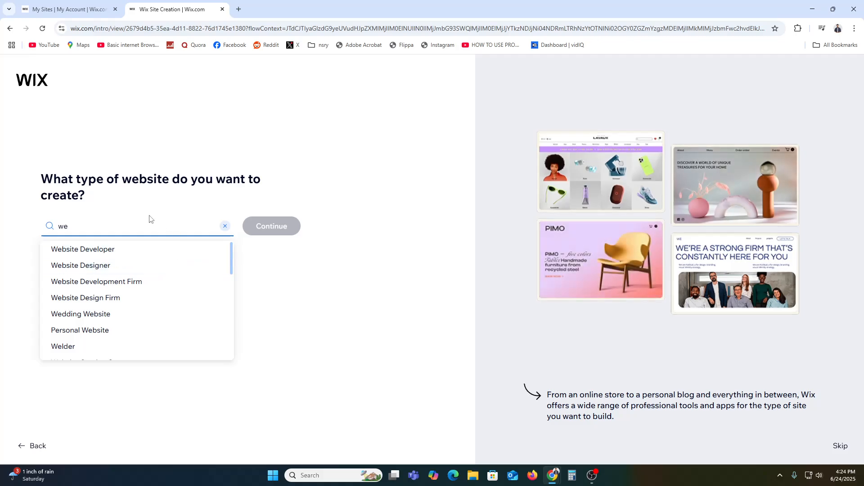
pyautogui.write('dd')
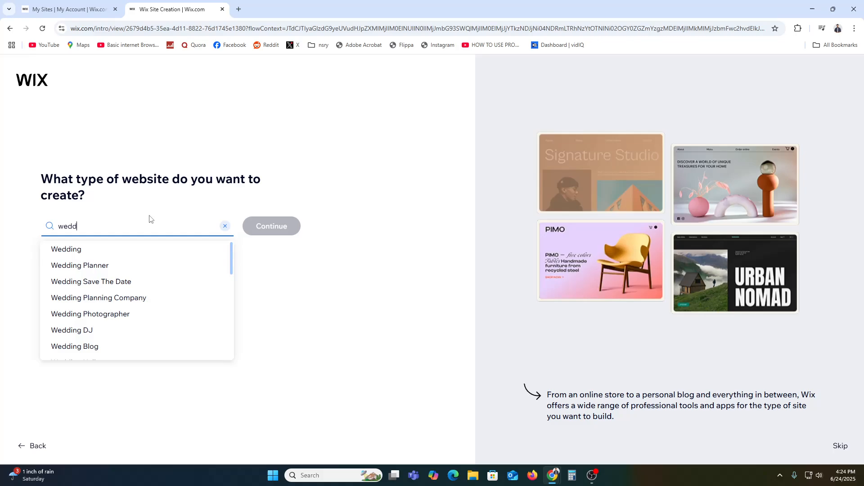
pyautogui.click(158, 251)
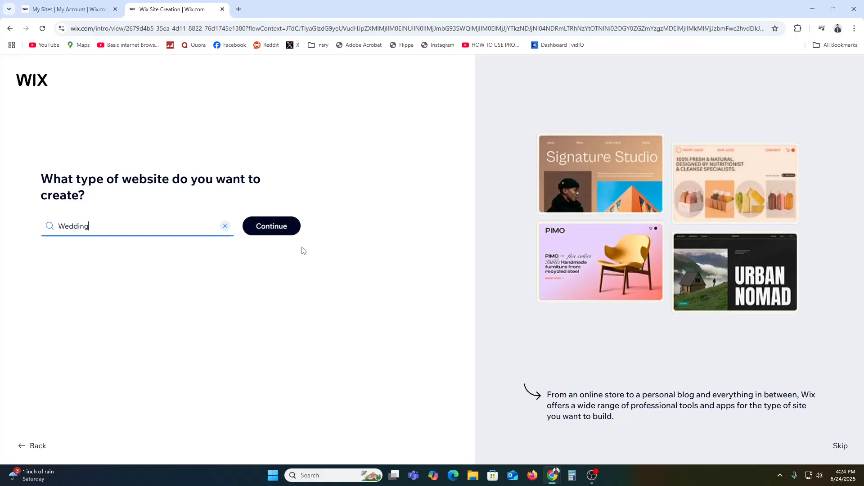
pyautogui.click(273, 227)
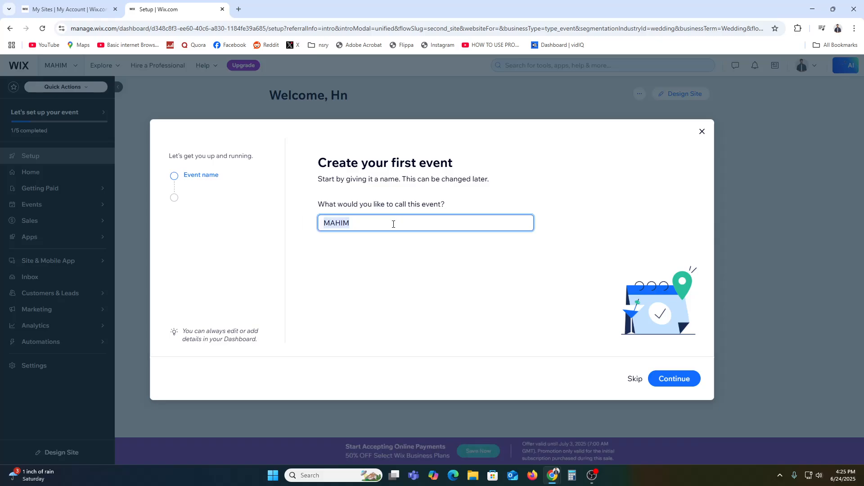
# Step: Name the first event Wedding and continue
pyautogui.write('Wedding')
pyautogui.click(680, 385)
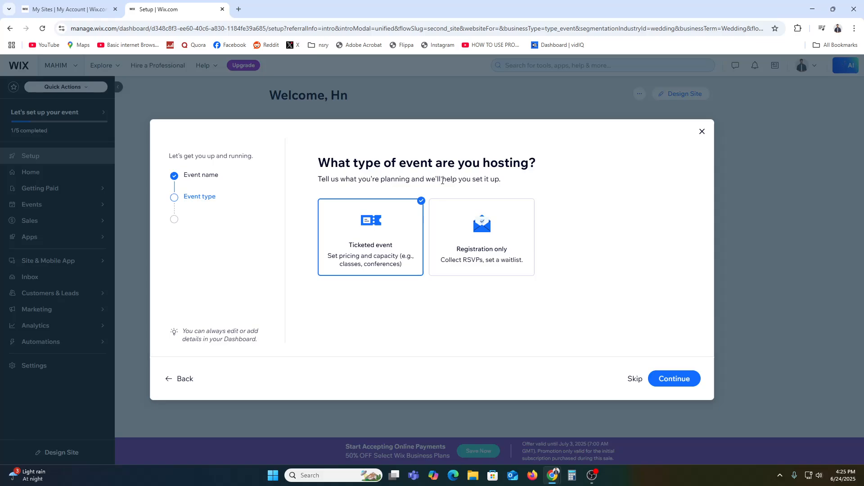
# Step: Choose Registration only as the event type and continue
pyautogui.moveTo(426, 181); pyautogui.dragTo(486, 184)
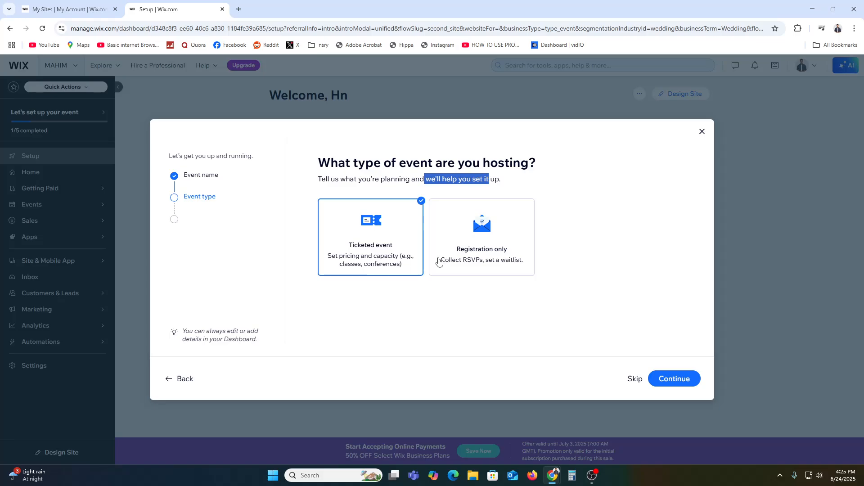
pyautogui.click(476, 264)
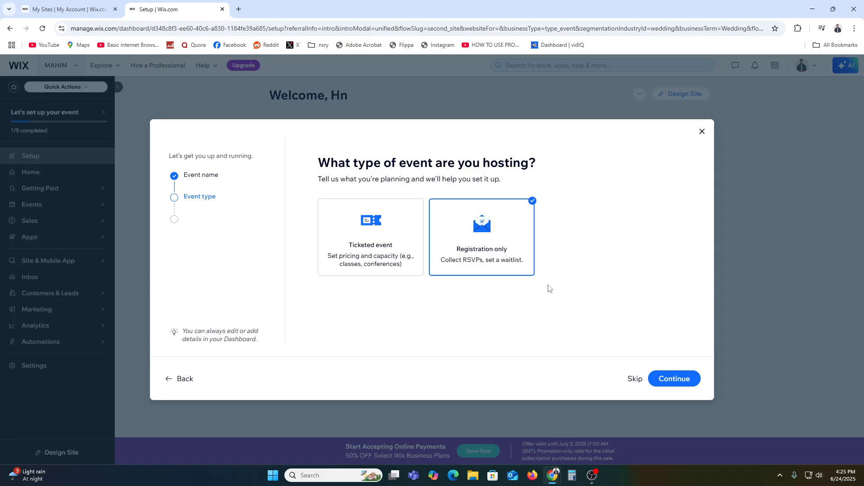
pyautogui.click(682, 381)
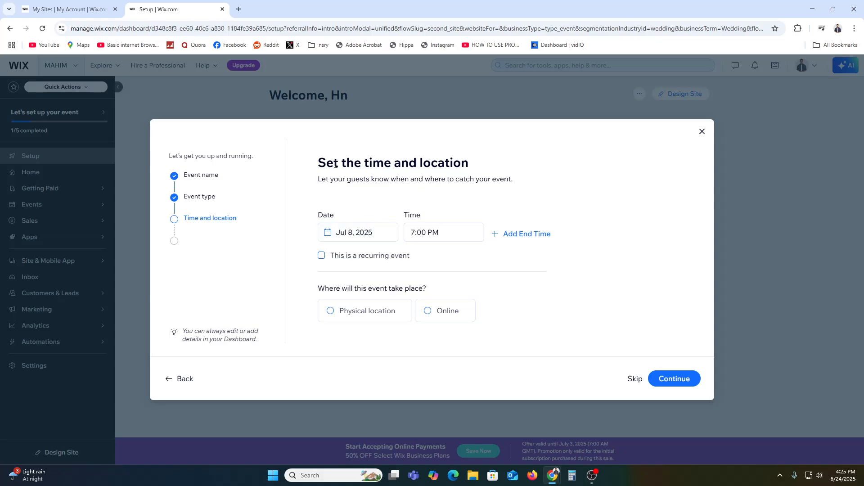
# Step: Mark the event as a recurring event
pyautogui.moveTo(335, 164); pyautogui.dragTo(505, 166)
pyautogui.moveTo(334, 179); pyautogui.dragTo(442, 180)
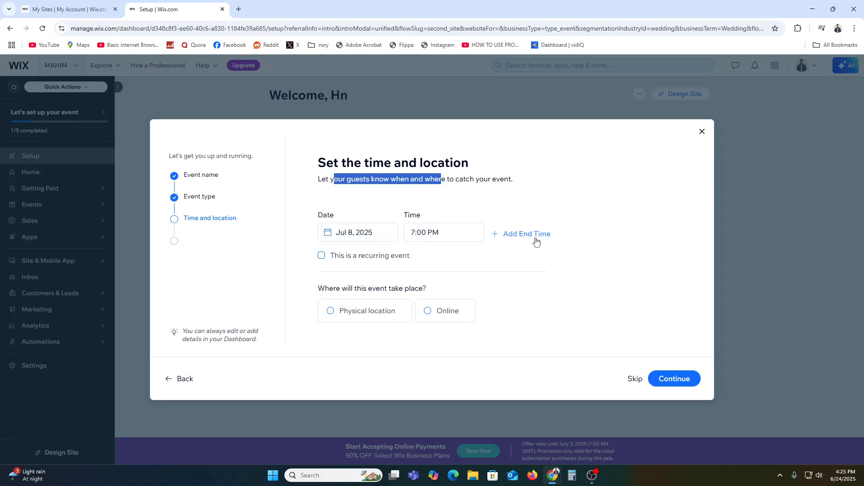
pyautogui.click(321, 256)
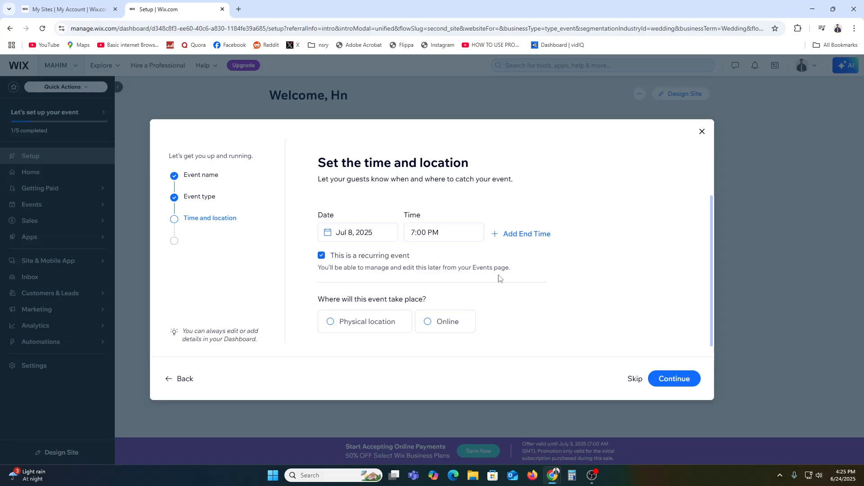
# Step: Set a physical event location, search the address for United, pick a suggestion, and continue
pyautogui.moveTo(333, 300); pyautogui.dragTo(409, 300)
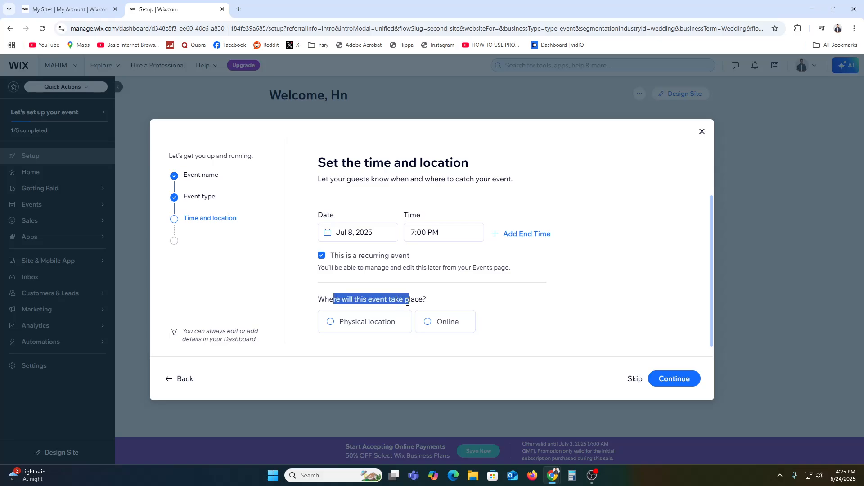
pyautogui.click(385, 322)
pyautogui.scroll(-1, 494, 296)
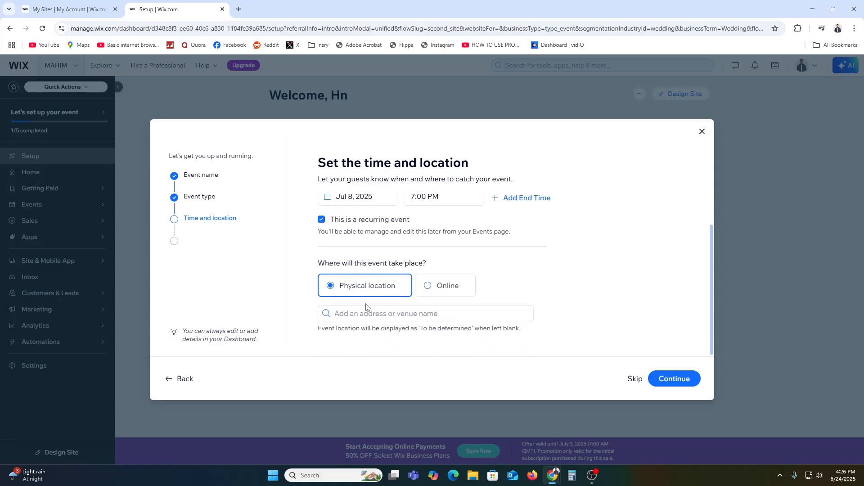
pyautogui.click(381, 315)
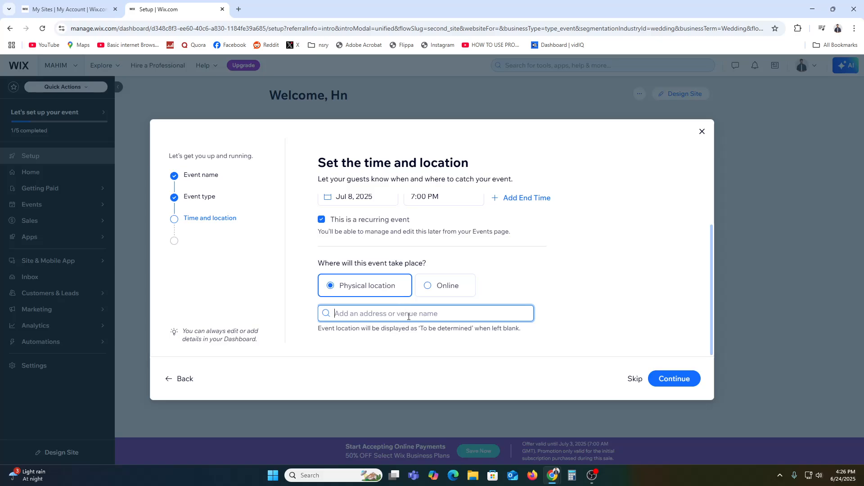
pyautogui.write('United')
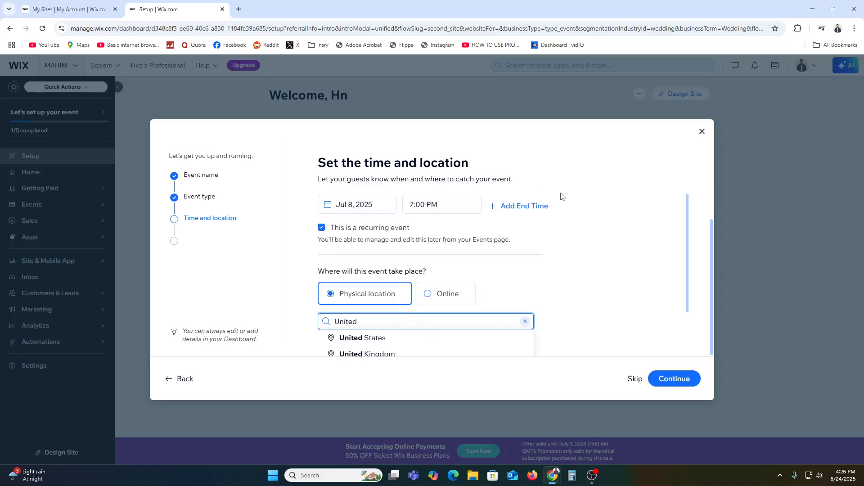
pyautogui.scroll(-2, 597, 301)
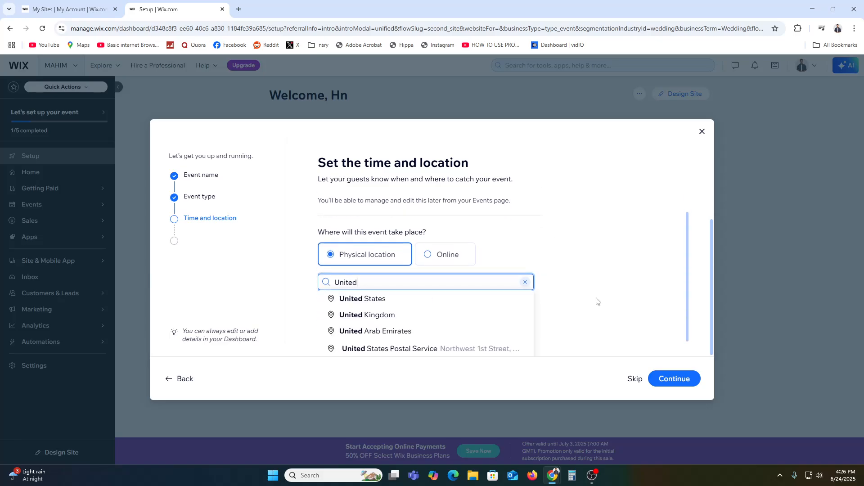
pyautogui.click(402, 331)
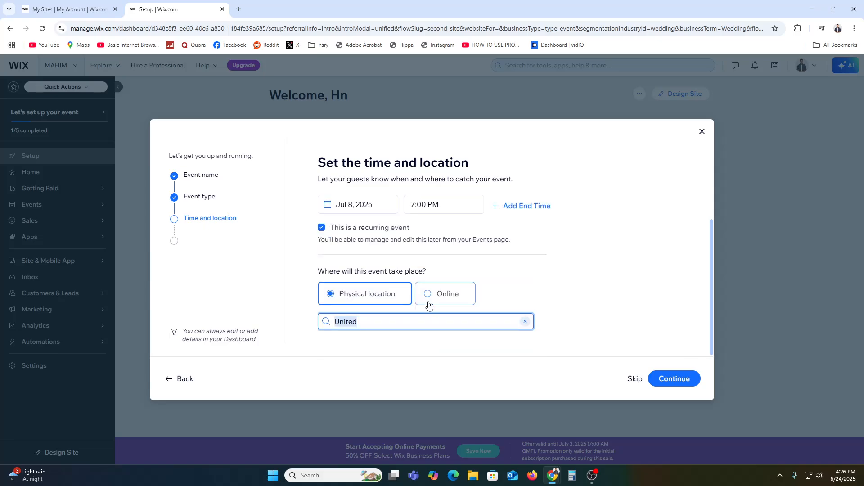
pyautogui.click(671, 375)
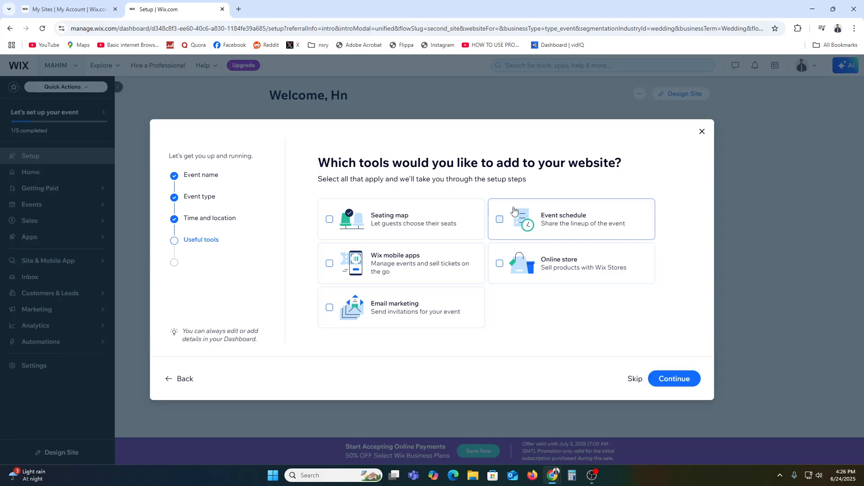
# Step: Add the Seating map and Event schedule tools to the website and continue
pyautogui.click(388, 230)
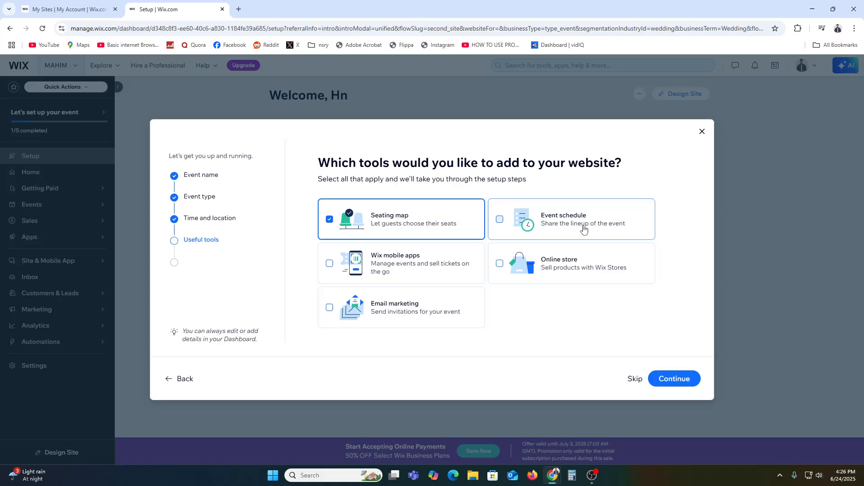
pyautogui.click(582, 229)
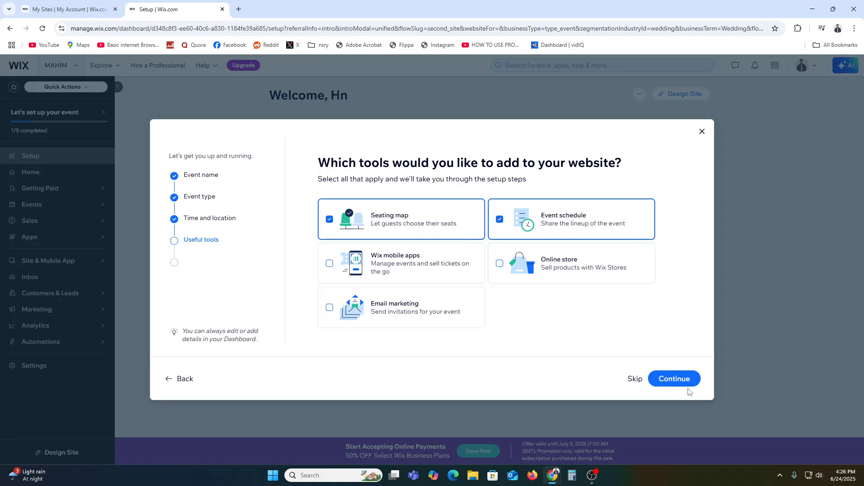
pyautogui.click(670, 380)
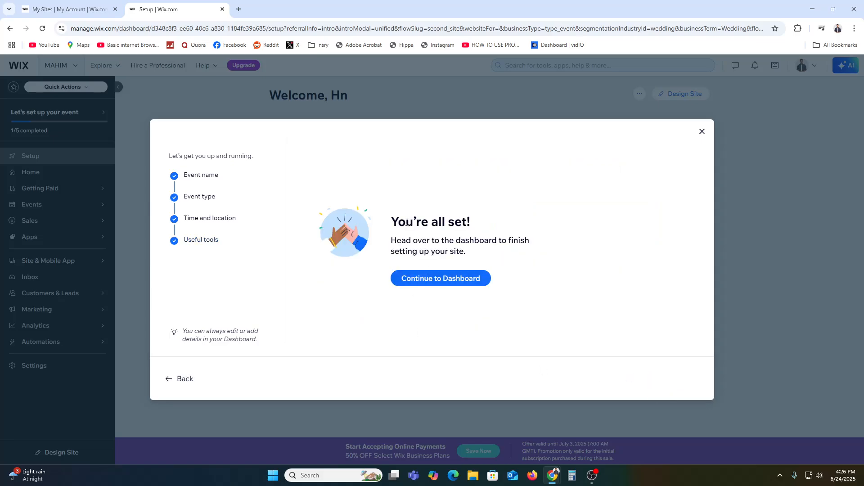
# Step: Finish the setup and continue to the dashboard
pyautogui.moveTo(390, 222); pyautogui.dragTo(468, 221)
pyautogui.click(430, 244)
pyautogui.moveTo(422, 245); pyautogui.dragTo(509, 242)
pyautogui.moveTo(429, 251); pyautogui.dragTo(450, 250)
pyautogui.click(451, 251)
pyautogui.click(442, 285)
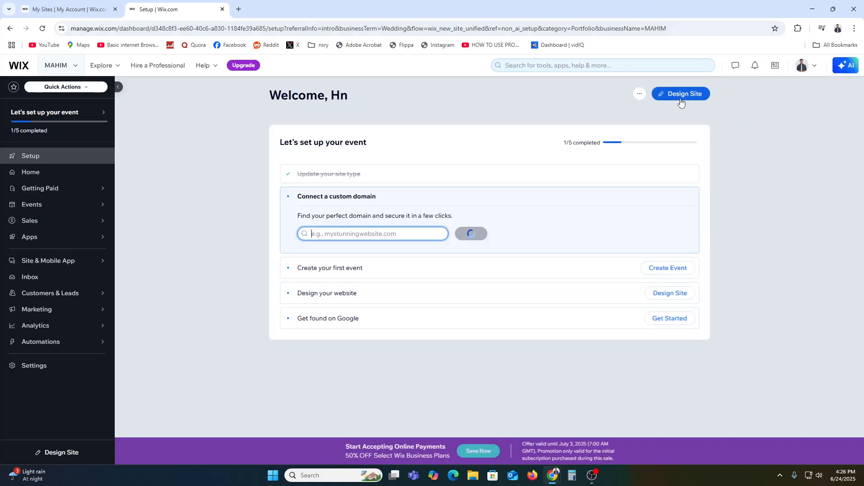
# Step: Start designing the website and choose to customize a template
pyautogui.click(674, 94)
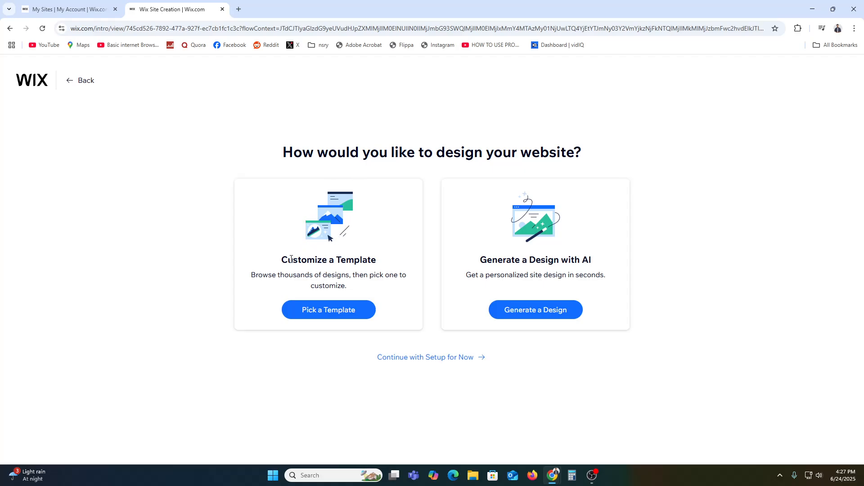
pyautogui.moveTo(291, 259); pyautogui.dragTo(358, 255)
pyautogui.moveTo(493, 260); pyautogui.dragTo(569, 260)
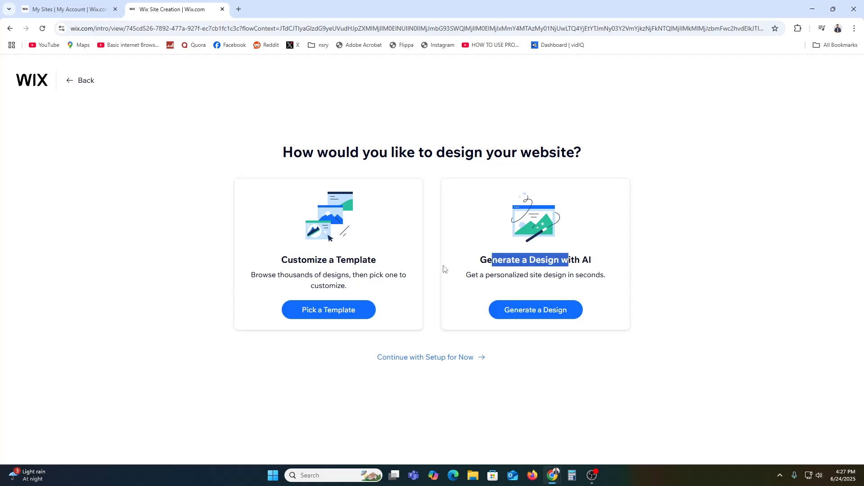
pyautogui.click(298, 291)
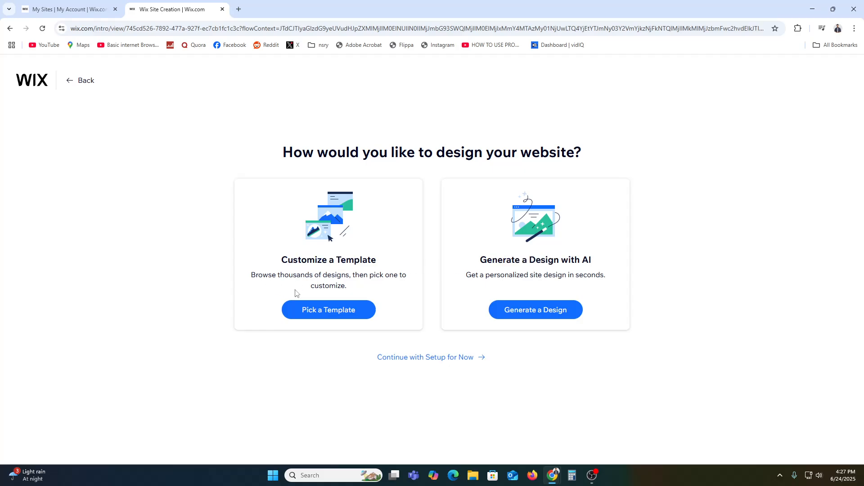
pyautogui.click(331, 316)
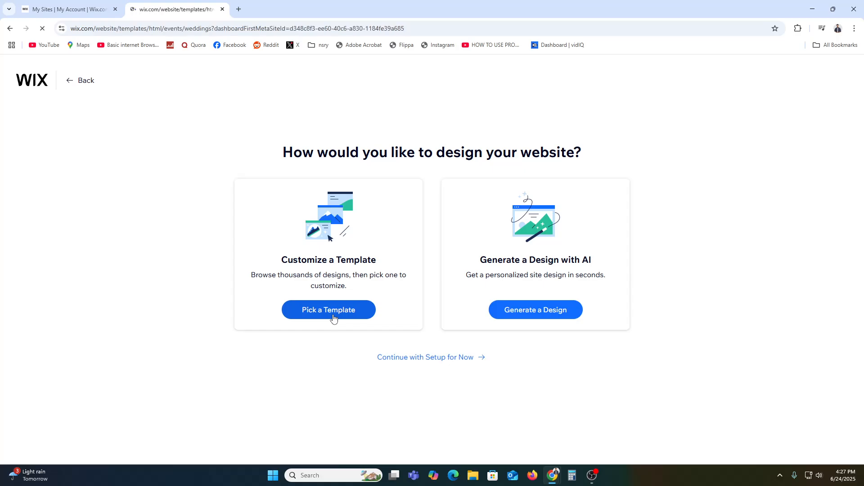
# Step: Browse the wedding templates and open the Anna & Ryan wedding invitation template in the editor
pyautogui.scroll(-2, 372, 316)
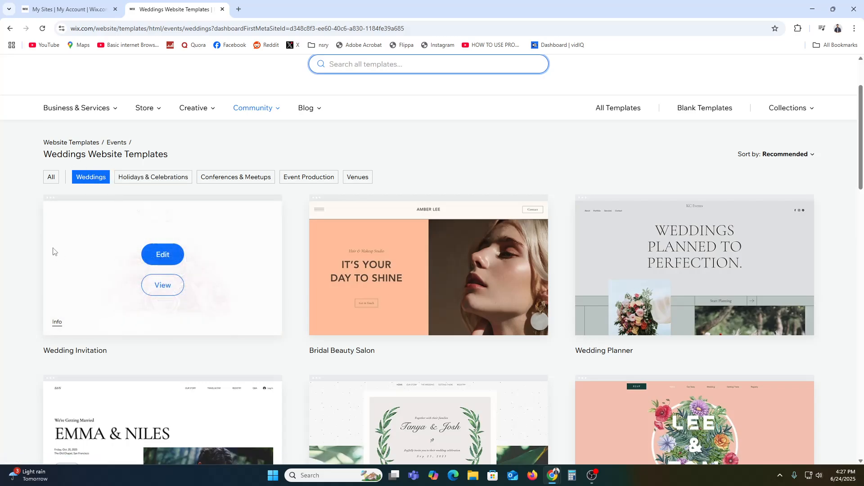
pyautogui.scroll(-5, 4, 285)
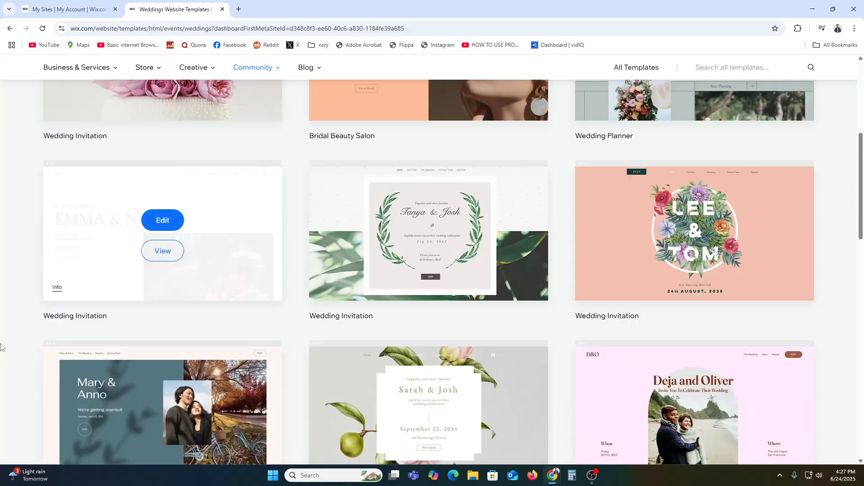
pyautogui.scroll(-4, 742, 247)
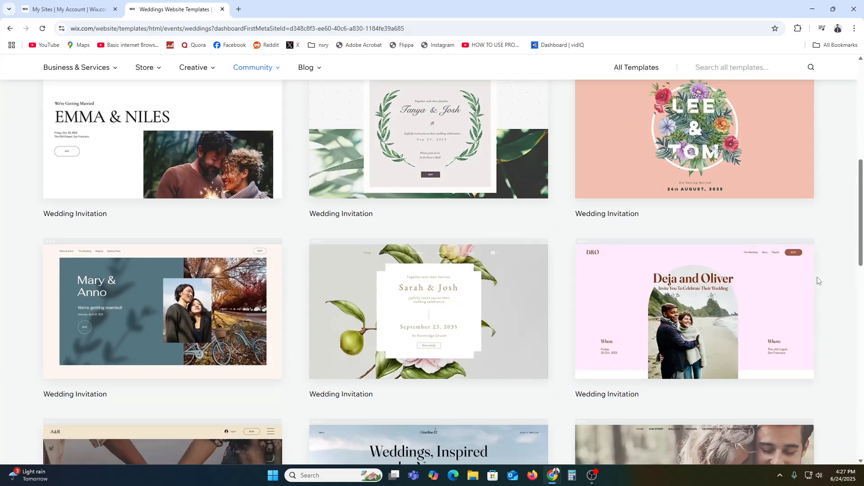
pyautogui.scroll(-4, 4, 320)
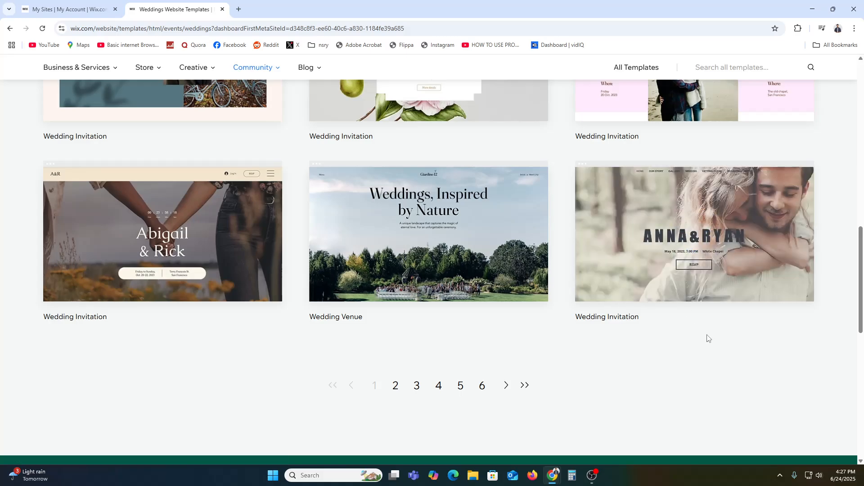
pyautogui.moveTo(768, 255)
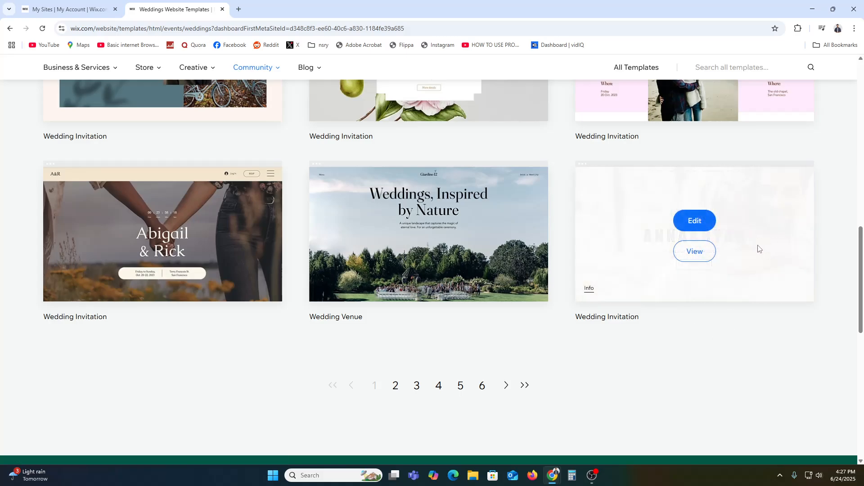
pyautogui.click(700, 222)
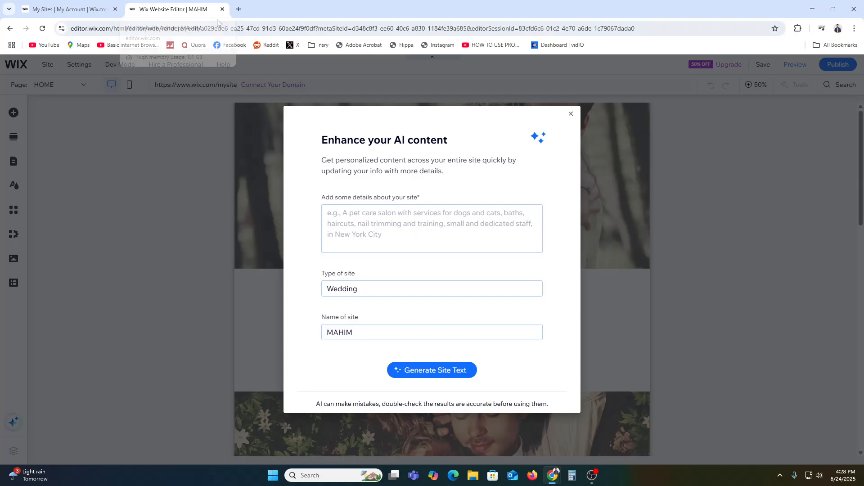
# Step: Dismiss the AI content prompt and review the template's page sections
pyautogui.click(571, 113)
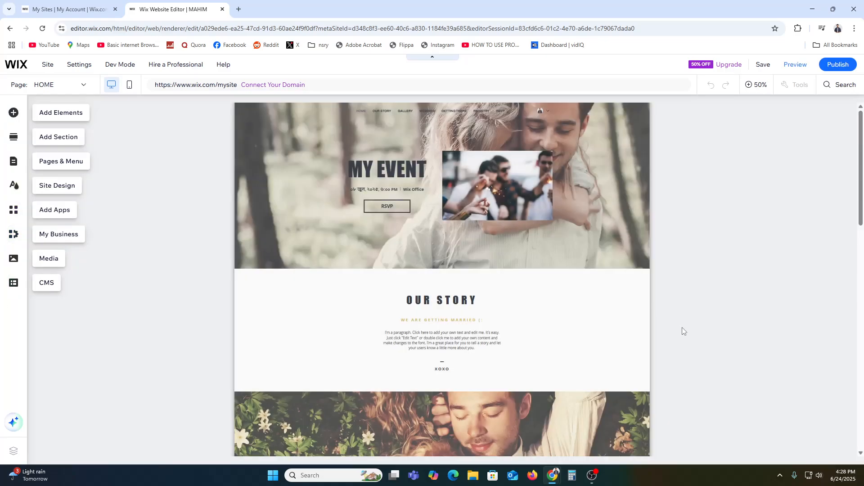
pyautogui.scroll(-10, 729, 333)
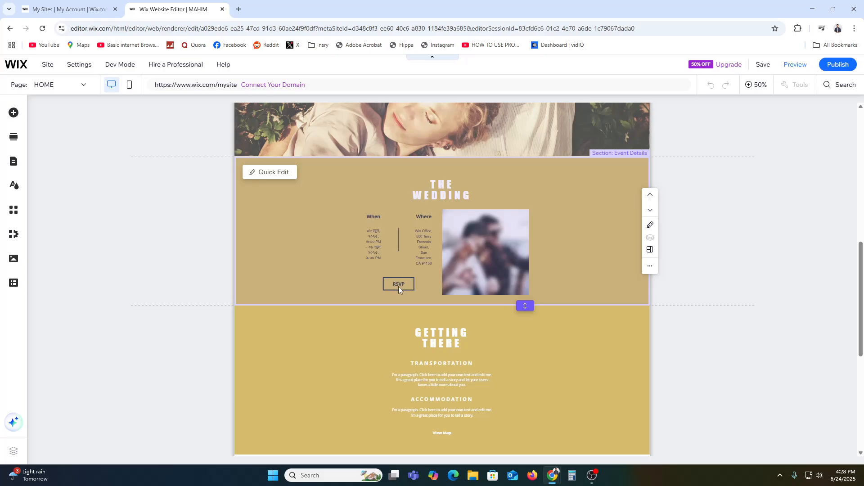
pyautogui.scroll(-5, 401, 288)
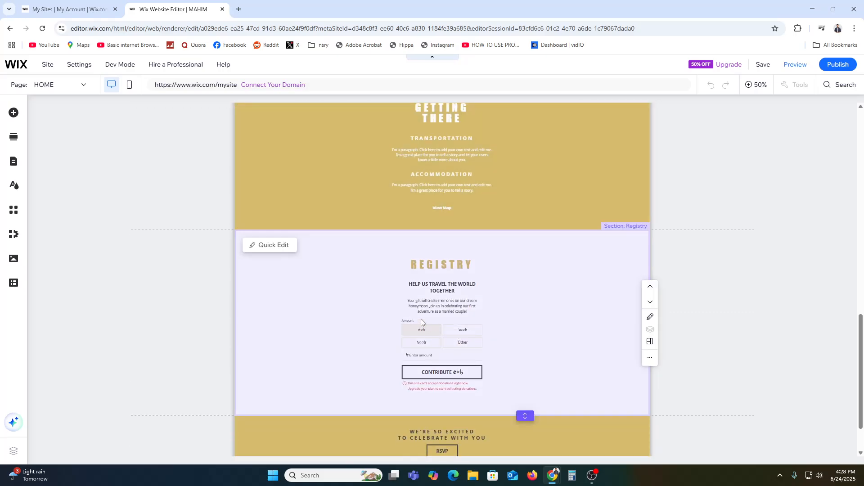
pyautogui.scroll(-1, 470, 315)
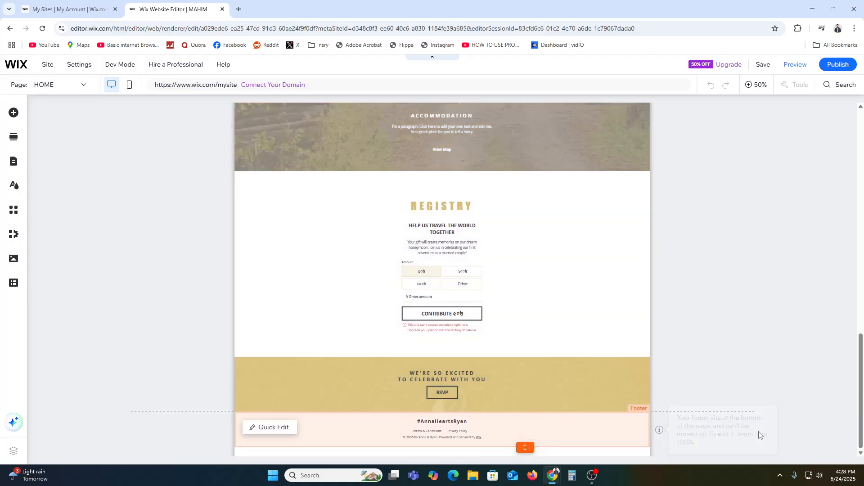
pyautogui.scroll(3, 795, 398)
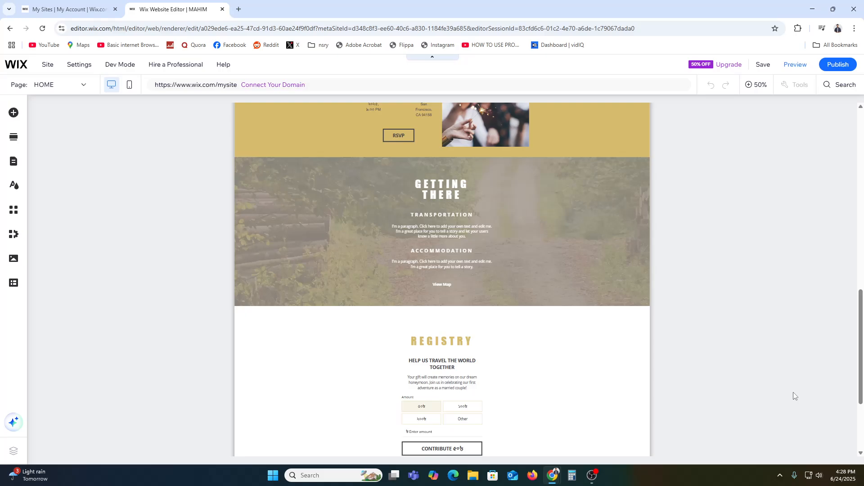
pyautogui.scroll(10, 794, 396)
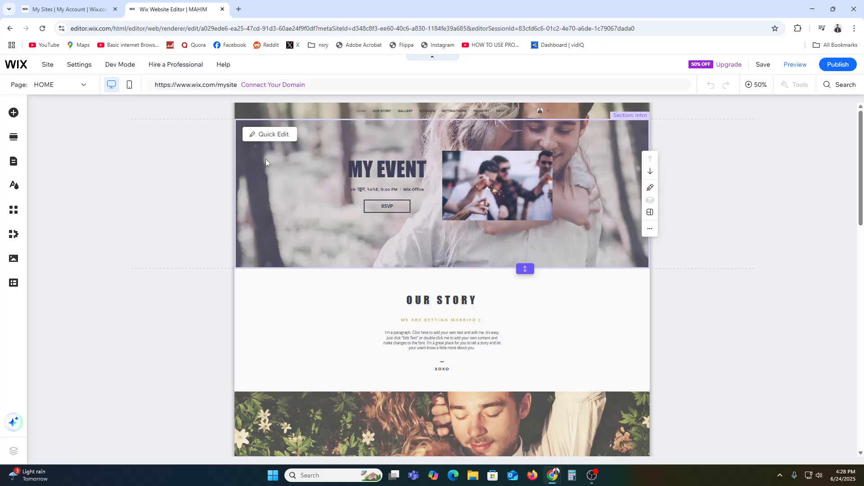
# Step: Open Quick Edit for the intro section and look through its content and layout options
pyautogui.click(274, 134)
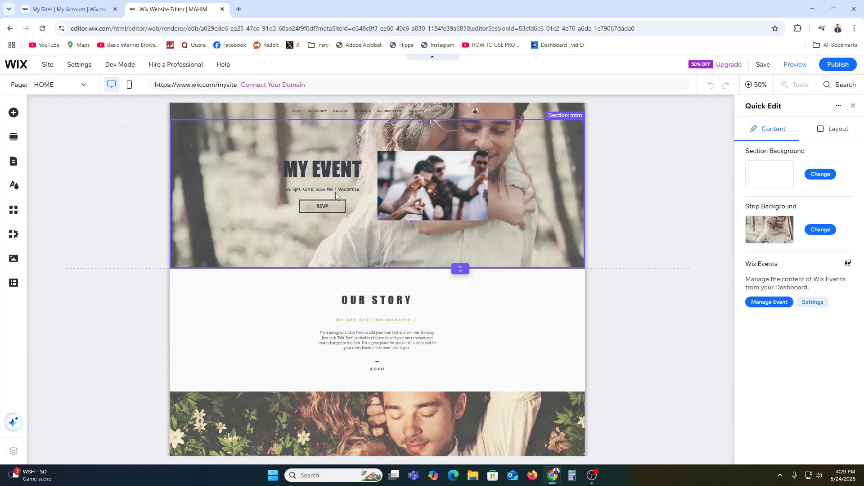
pyautogui.click(832, 129)
pyautogui.click(752, 130)
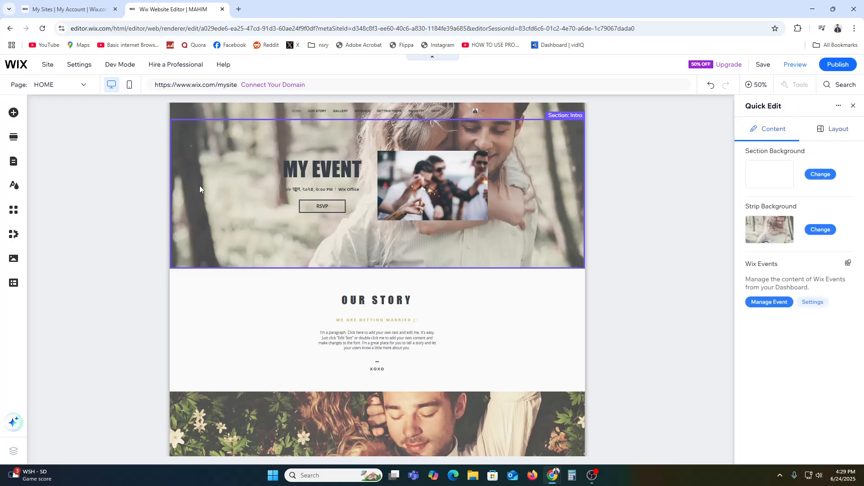
pyautogui.rightClick(385, 199)
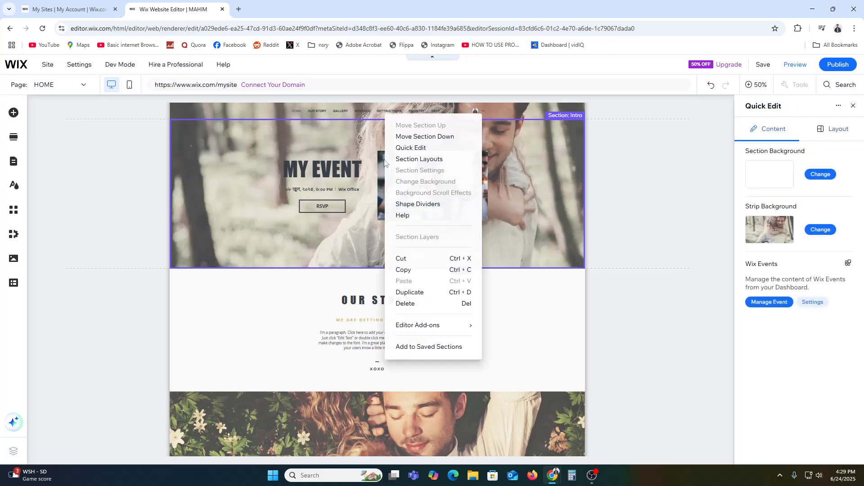
pyautogui.click(411, 147)
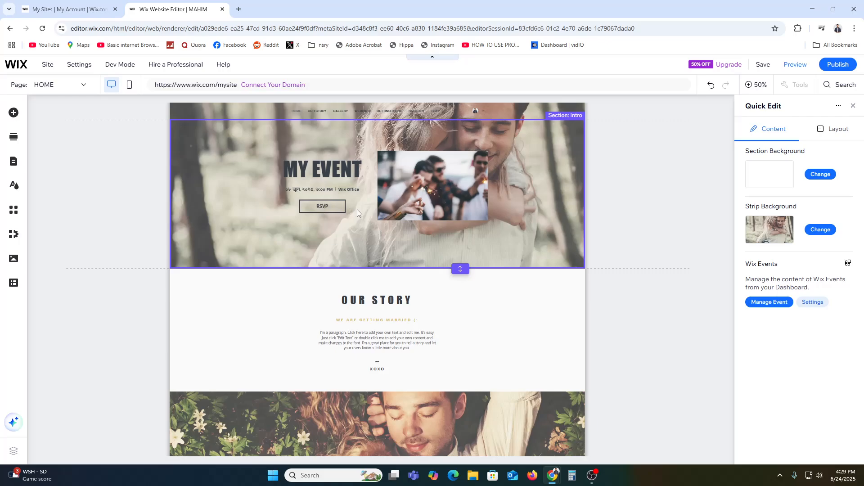
pyautogui.click(405, 311)
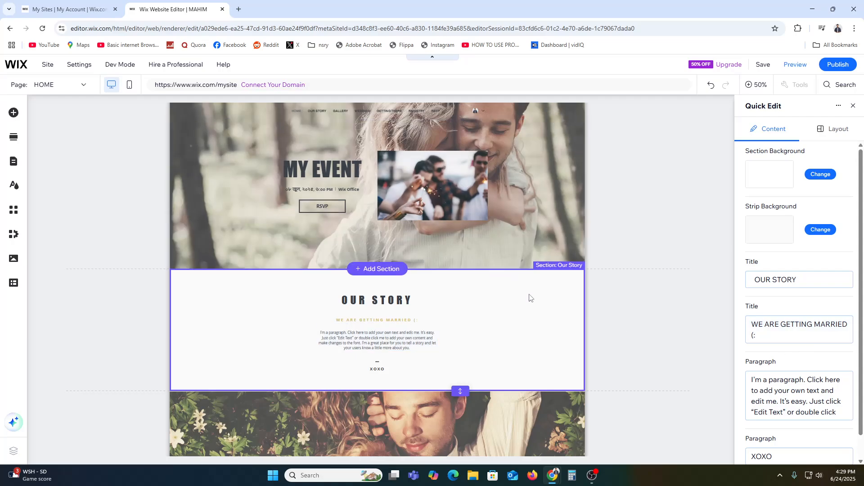
pyautogui.click(531, 224)
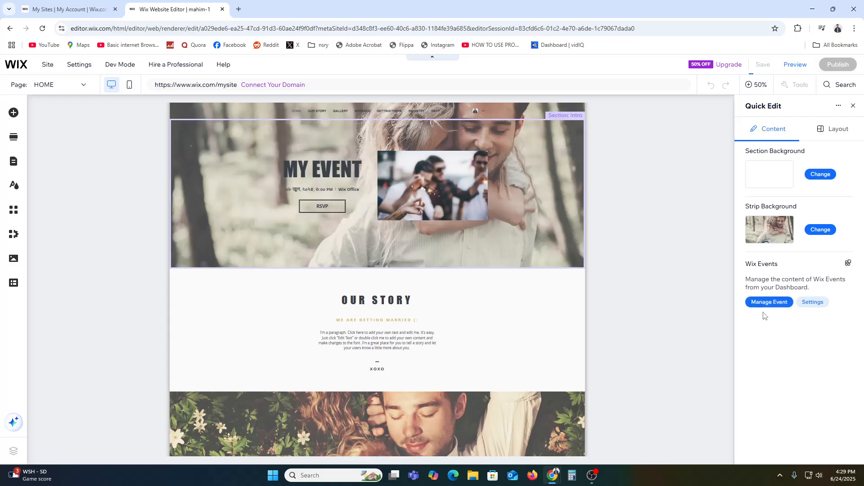
# Step: Open the event management dashboard from Quick Edit, reset the events filter, and close it
pyautogui.click(769, 302)
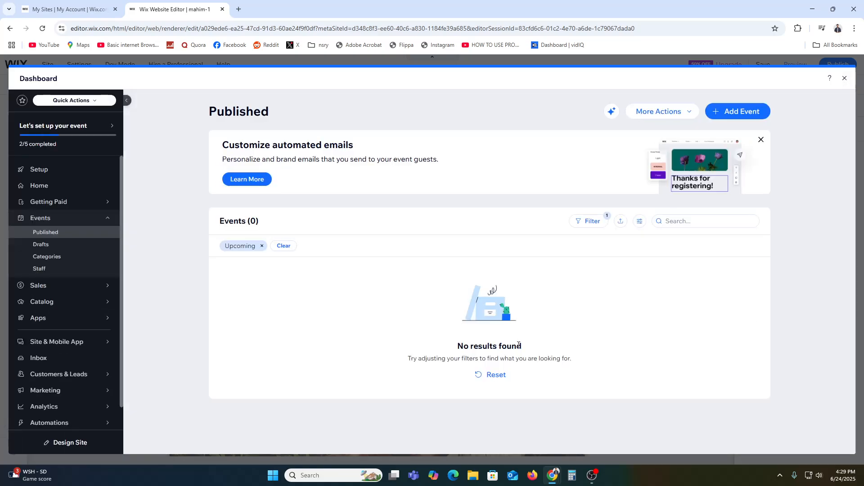
pyautogui.click(844, 79)
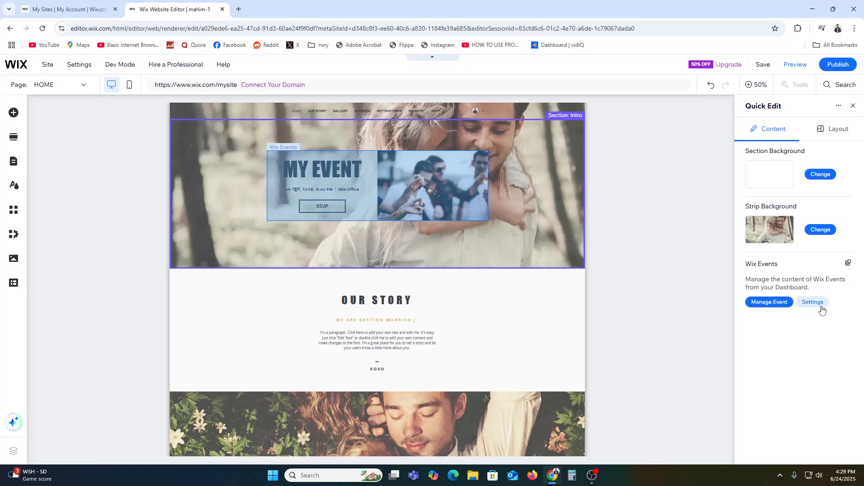
pyautogui.click(779, 302)
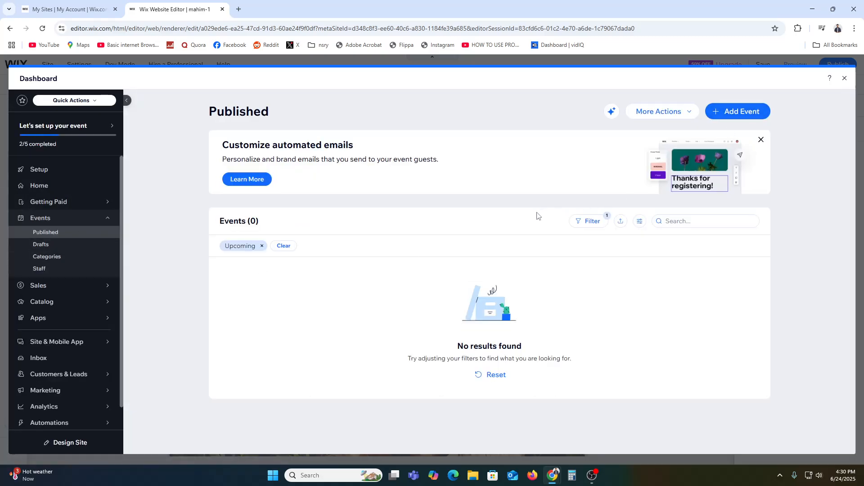
pyautogui.click(494, 375)
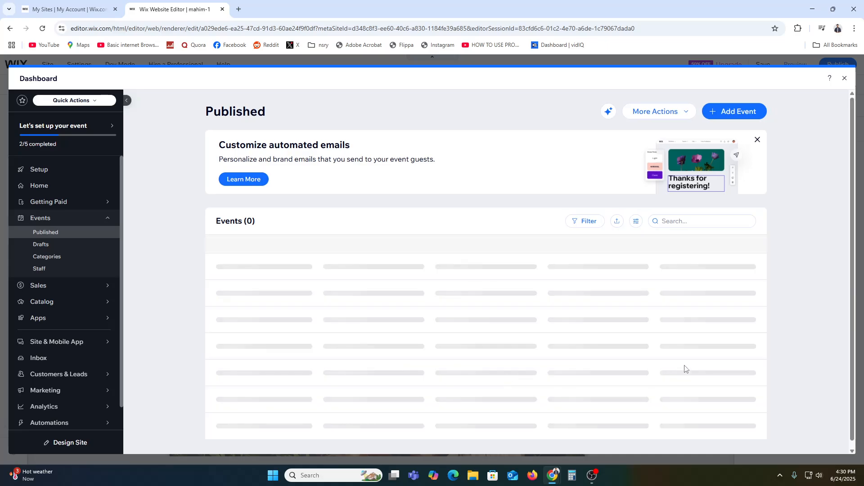
pyautogui.click(845, 78)
# Step: Select the Our Story section and highlight its OUR STORY title text in Quick Edit
pyautogui.scroll(-1, 290, 297)
pyautogui.click(371, 285)
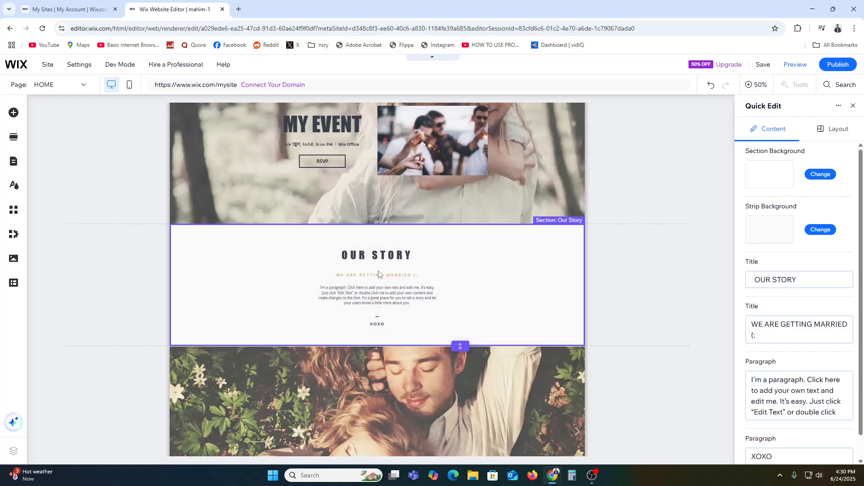
pyautogui.click(818, 286)
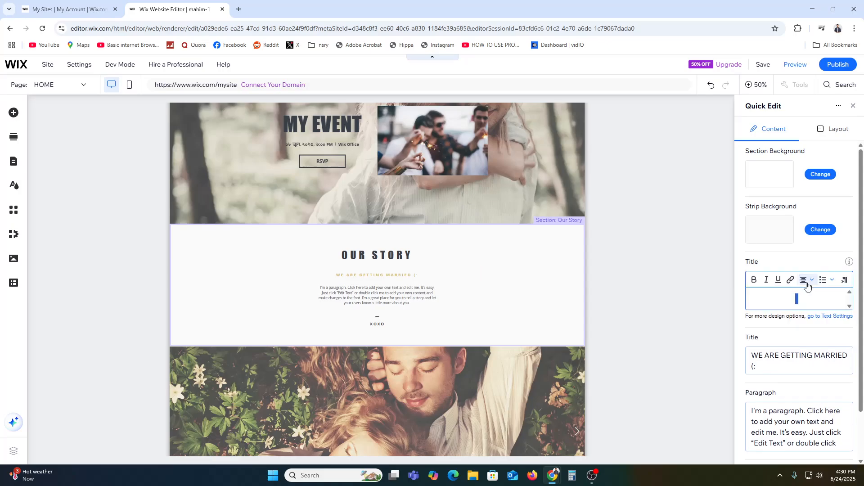
pyautogui.tripleClick(809, 310)
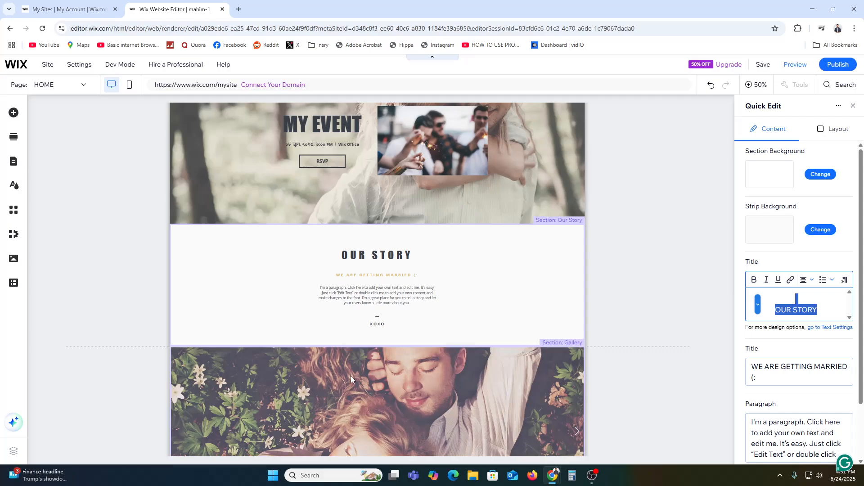
pyautogui.scroll(-8, 407, 370)
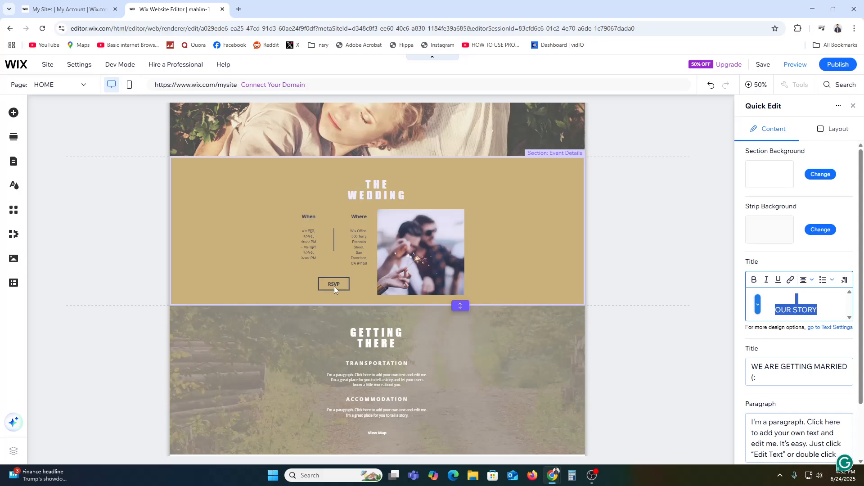
# Step: Publish the site and open the live site
pyautogui.click(843, 67)
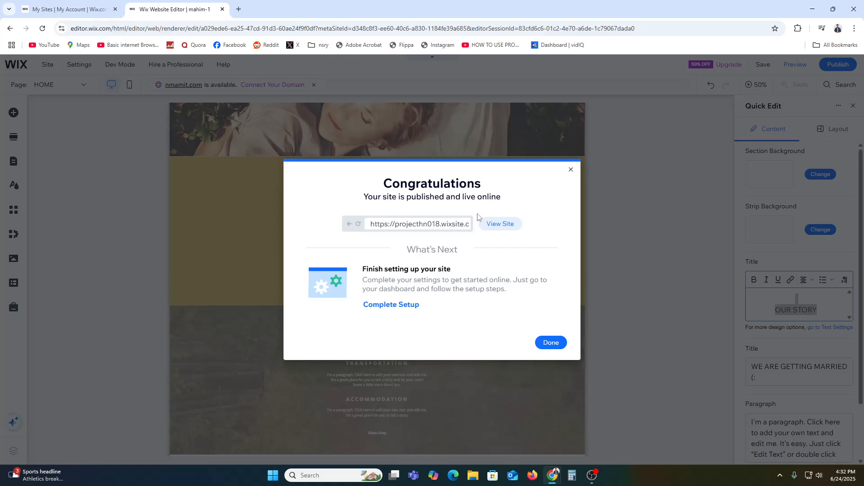
pyautogui.click(497, 224)
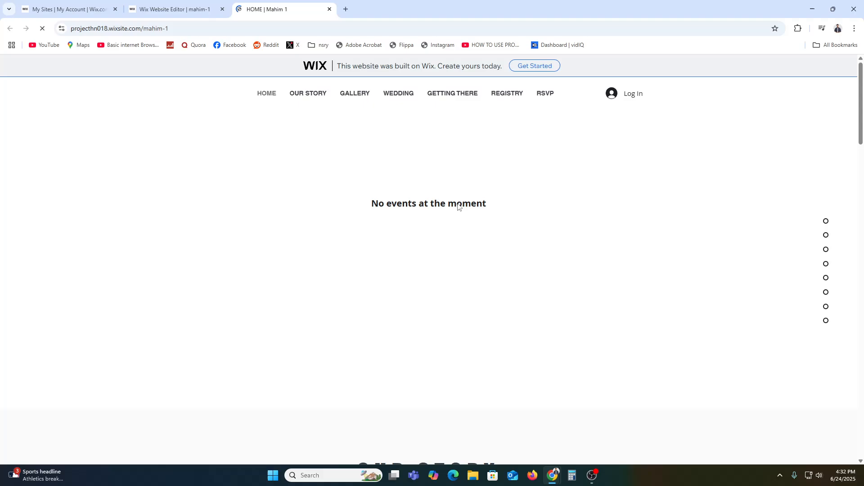
# Step: Scroll through the live site, then return to the editor and close the publish confirmation
pyautogui.scroll(-10, 458, 210)
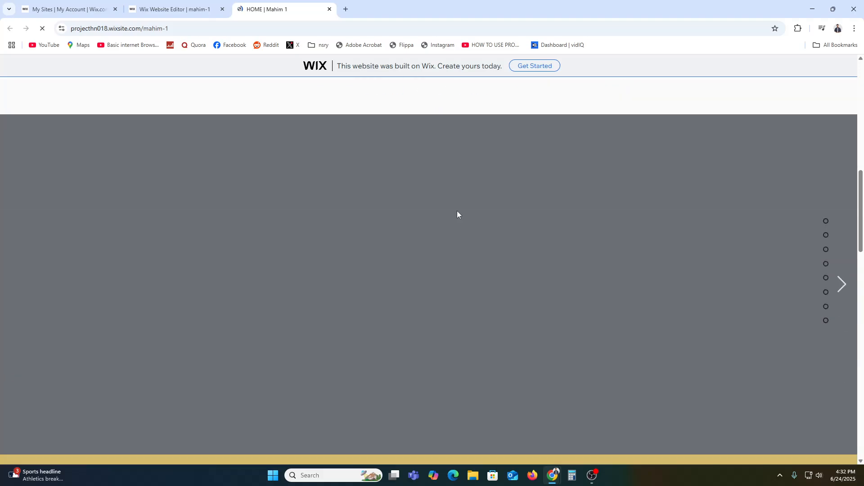
pyautogui.scroll(-5, 457, 210)
pyautogui.click(184, 8)
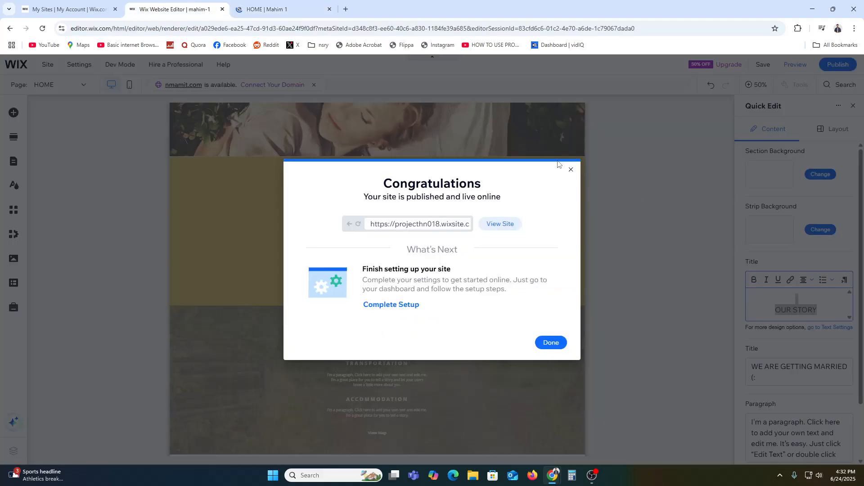
pyautogui.click(570, 170)
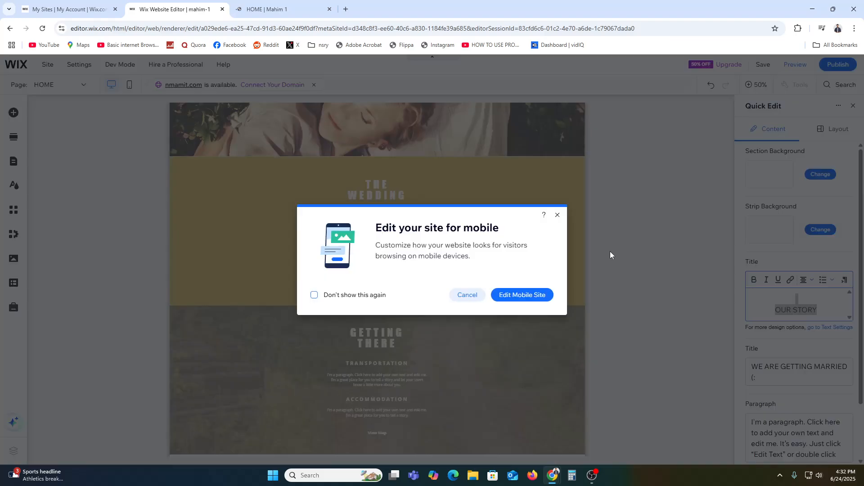
# Step: Dismiss the mobile editing prompt and open the events dashboard from the MY EVENT section's Quick Edit
pyautogui.click(557, 216)
pyautogui.scroll(5, 631, 267)
pyautogui.scroll(4, 476, 285)
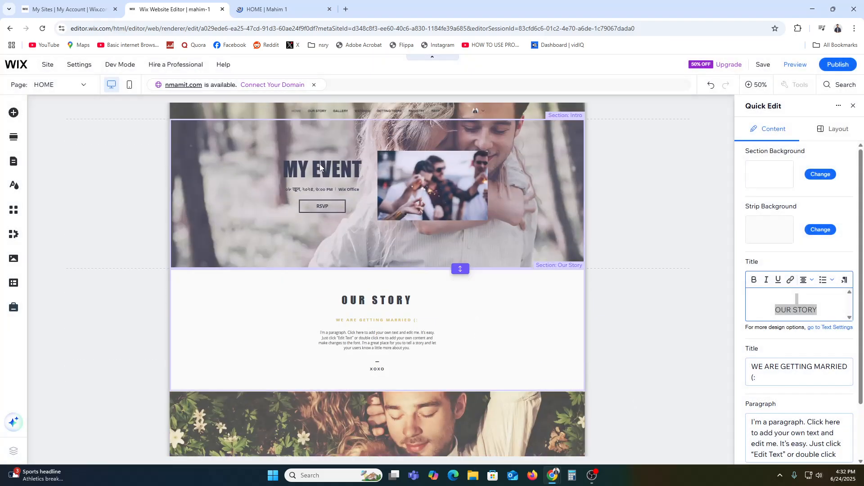
pyautogui.click(320, 167)
pyautogui.click(778, 300)
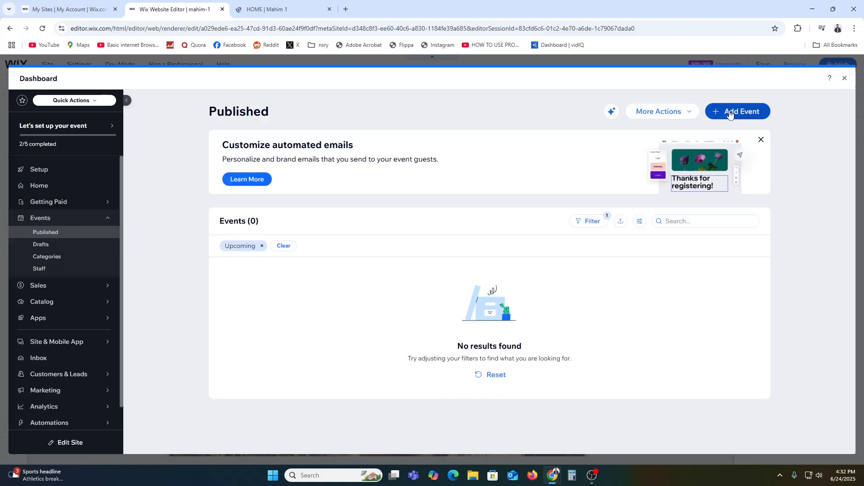
# Step: Start adding a new event and choose the RSVP event type
pyautogui.click(730, 115)
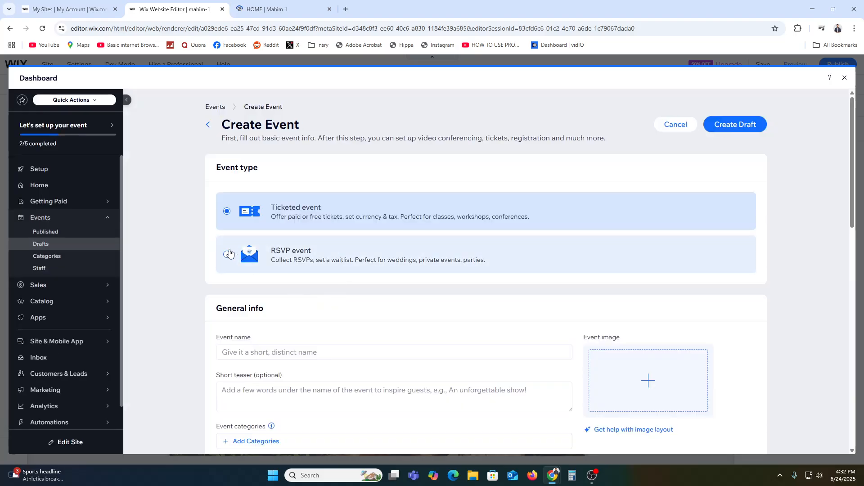
pyautogui.click(228, 254)
pyautogui.scroll(-4, 414, 344)
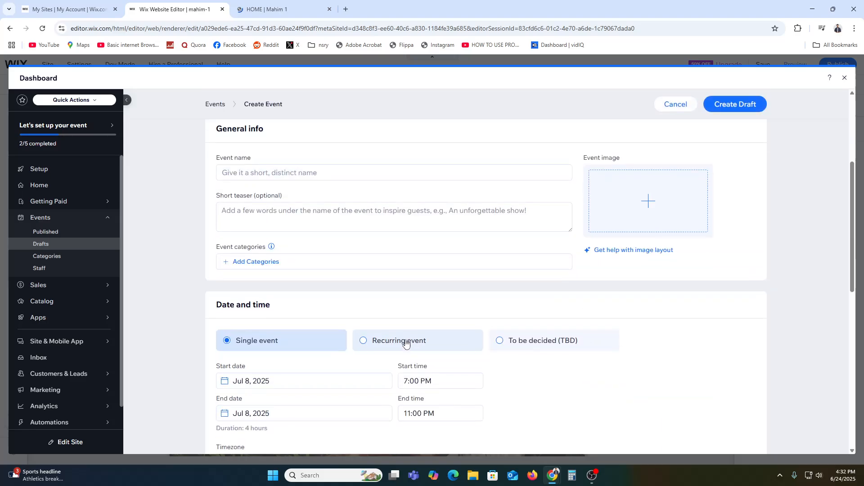
pyautogui.scroll(-3, 405, 342)
pyautogui.scroll(-8, 293, 293)
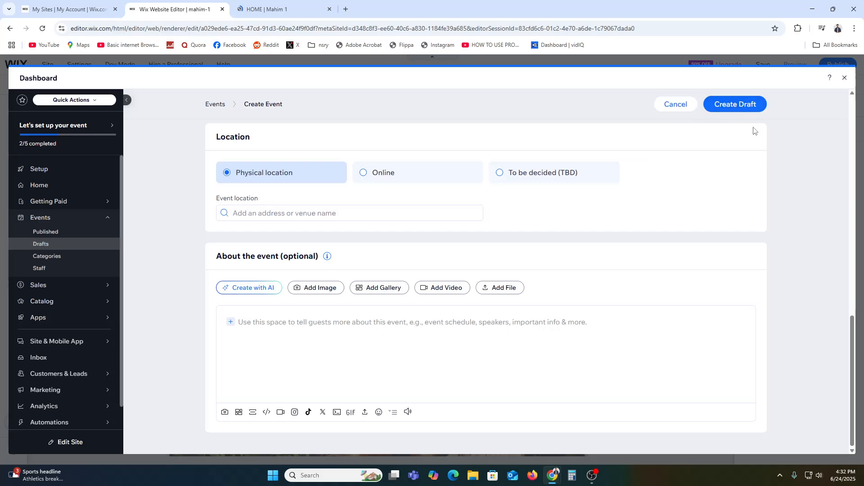
pyautogui.scroll(15, 755, 130)
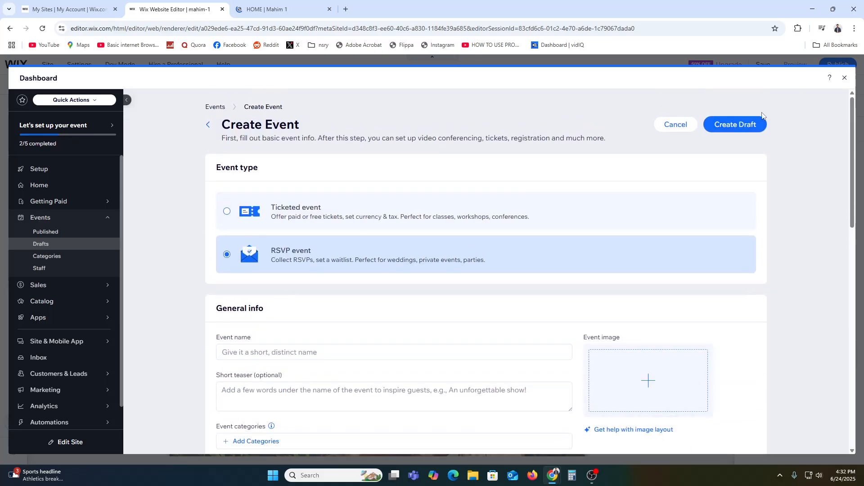
# Step: Name the new event MAHIM
pyautogui.click(760, 121)
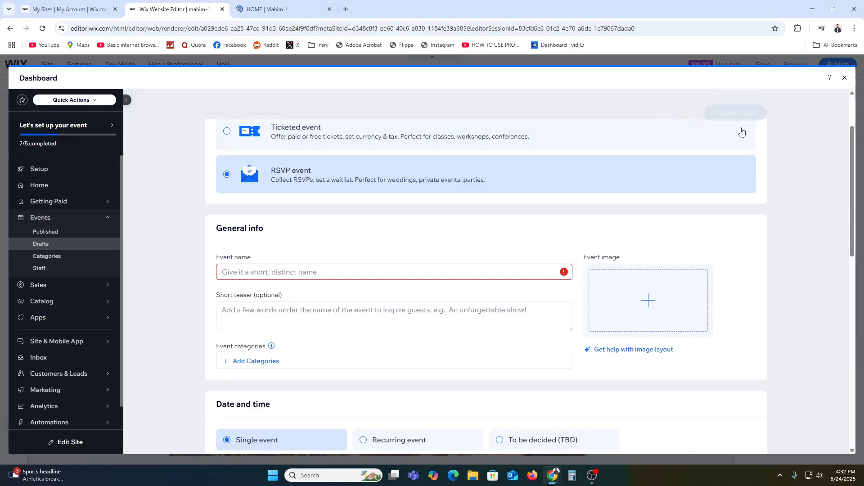
pyautogui.click(274, 272)
pyautogui.write('MAHIM')
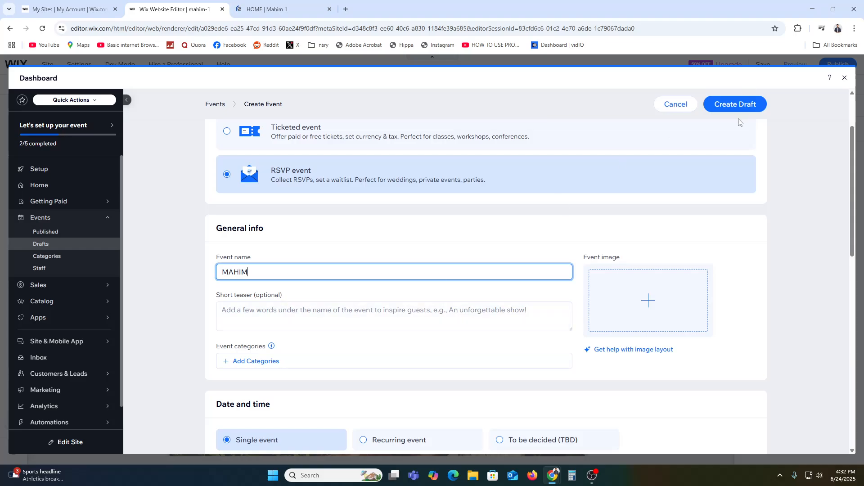
# Step: Set the event location to the Boardman United States Postal Service address and create the draft
pyautogui.click(729, 104)
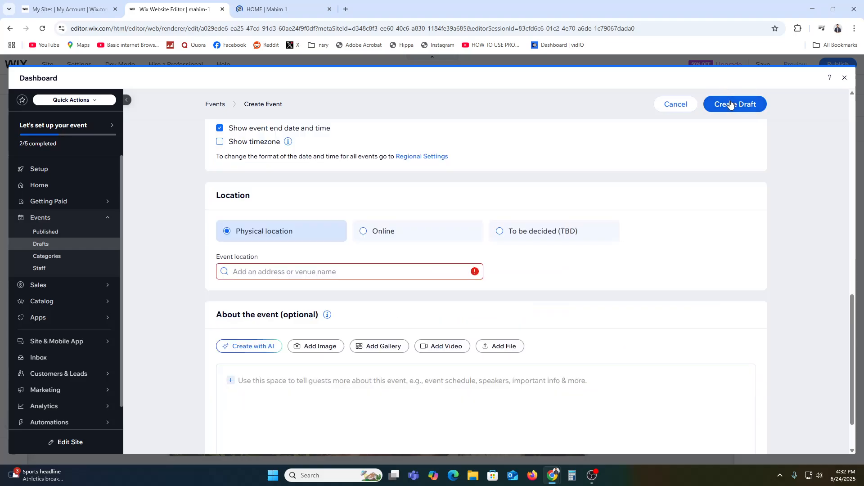
pyautogui.click(284, 269)
pyautogui.write('united')
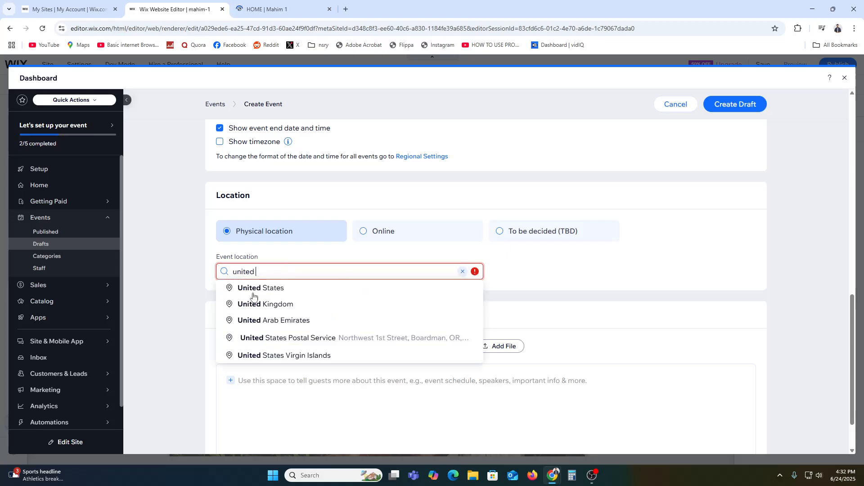
pyautogui.click(636, 257)
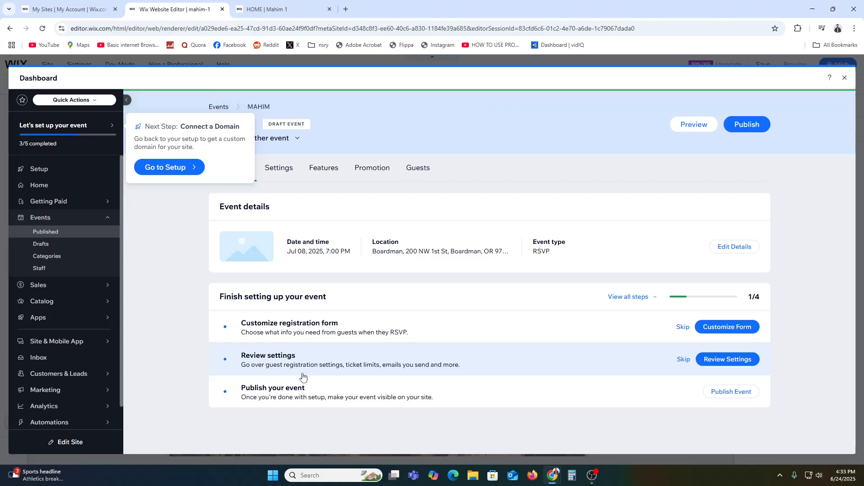
# Step: Publish the MAHIM event and open its event link on the live site
pyautogui.click(747, 124)
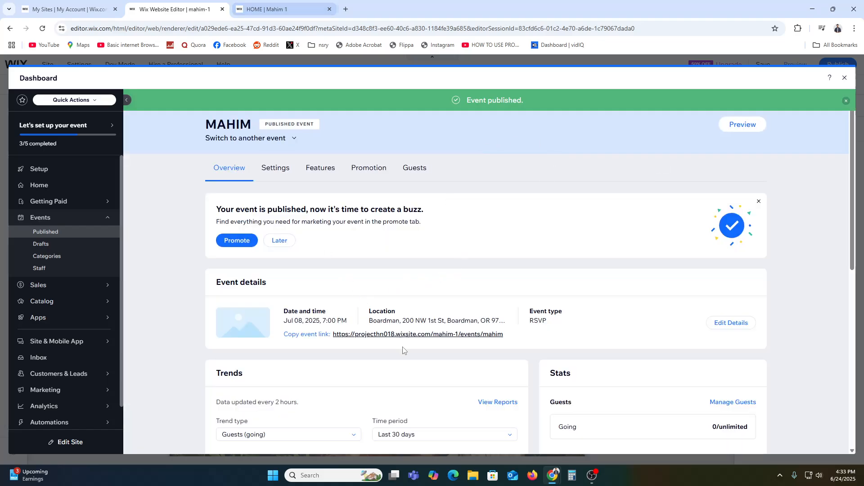
pyautogui.scroll(-2, 406, 363)
pyautogui.click(452, 249)
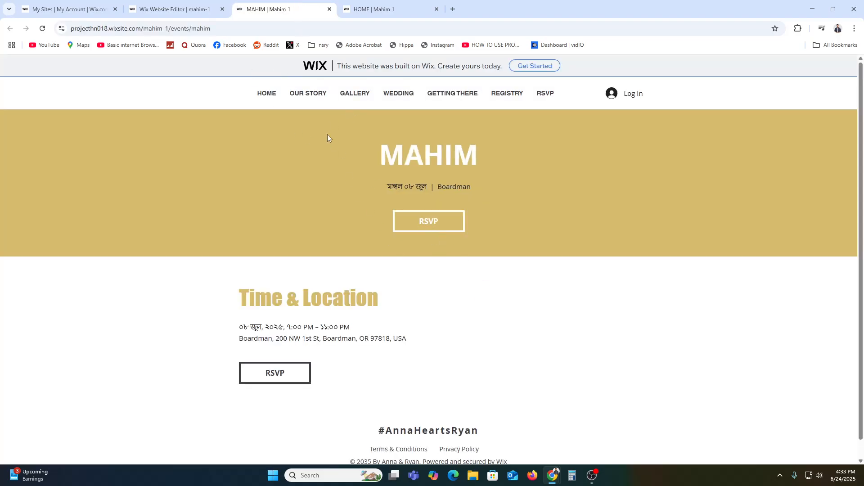
# Step: View the event's RSVP form, then return to the live home page and scroll through its sections
pyautogui.click(431, 221)
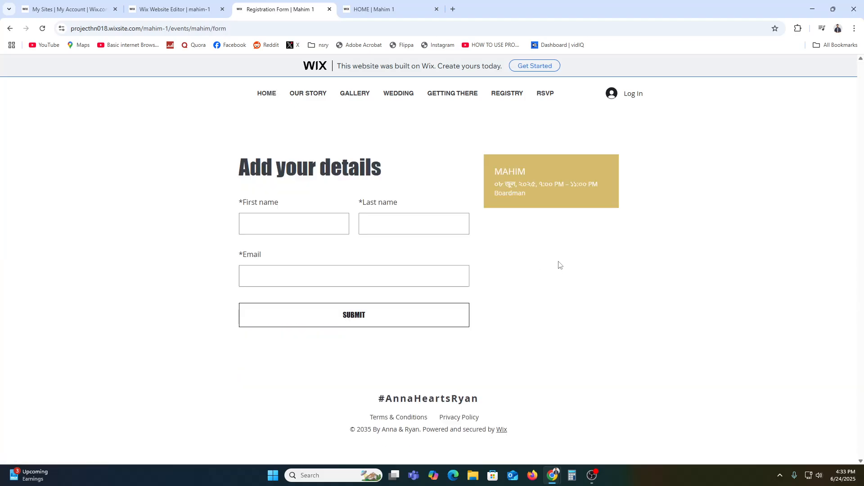
pyautogui.click(266, 95)
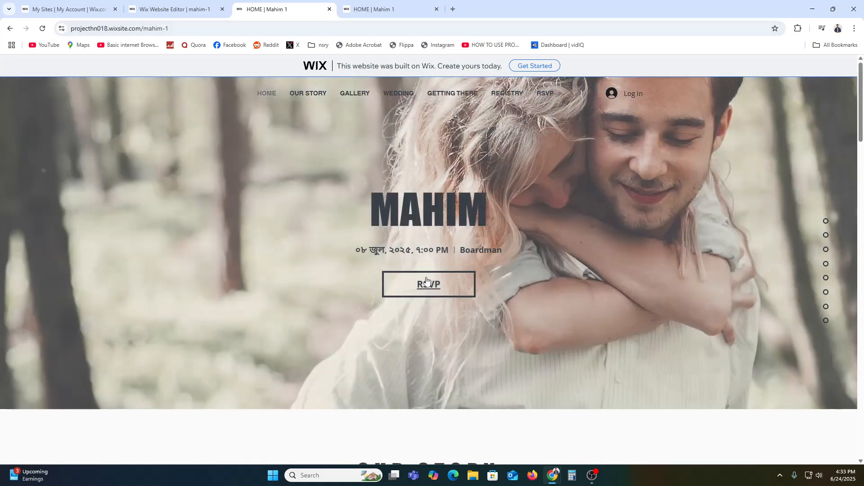
pyautogui.scroll(-15, 427, 281)
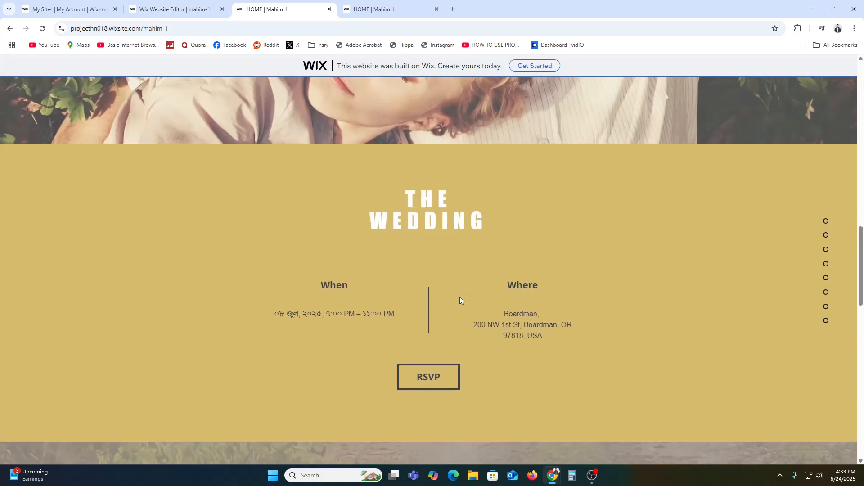
pyautogui.scroll(-5, 460, 298)
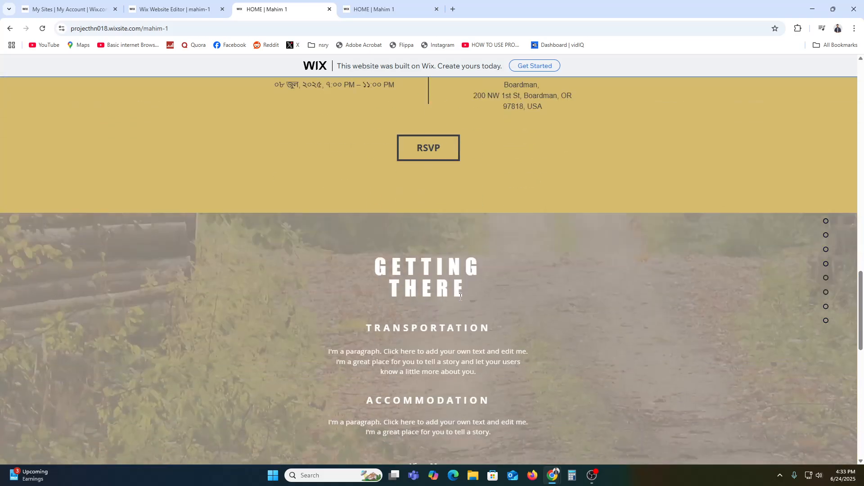